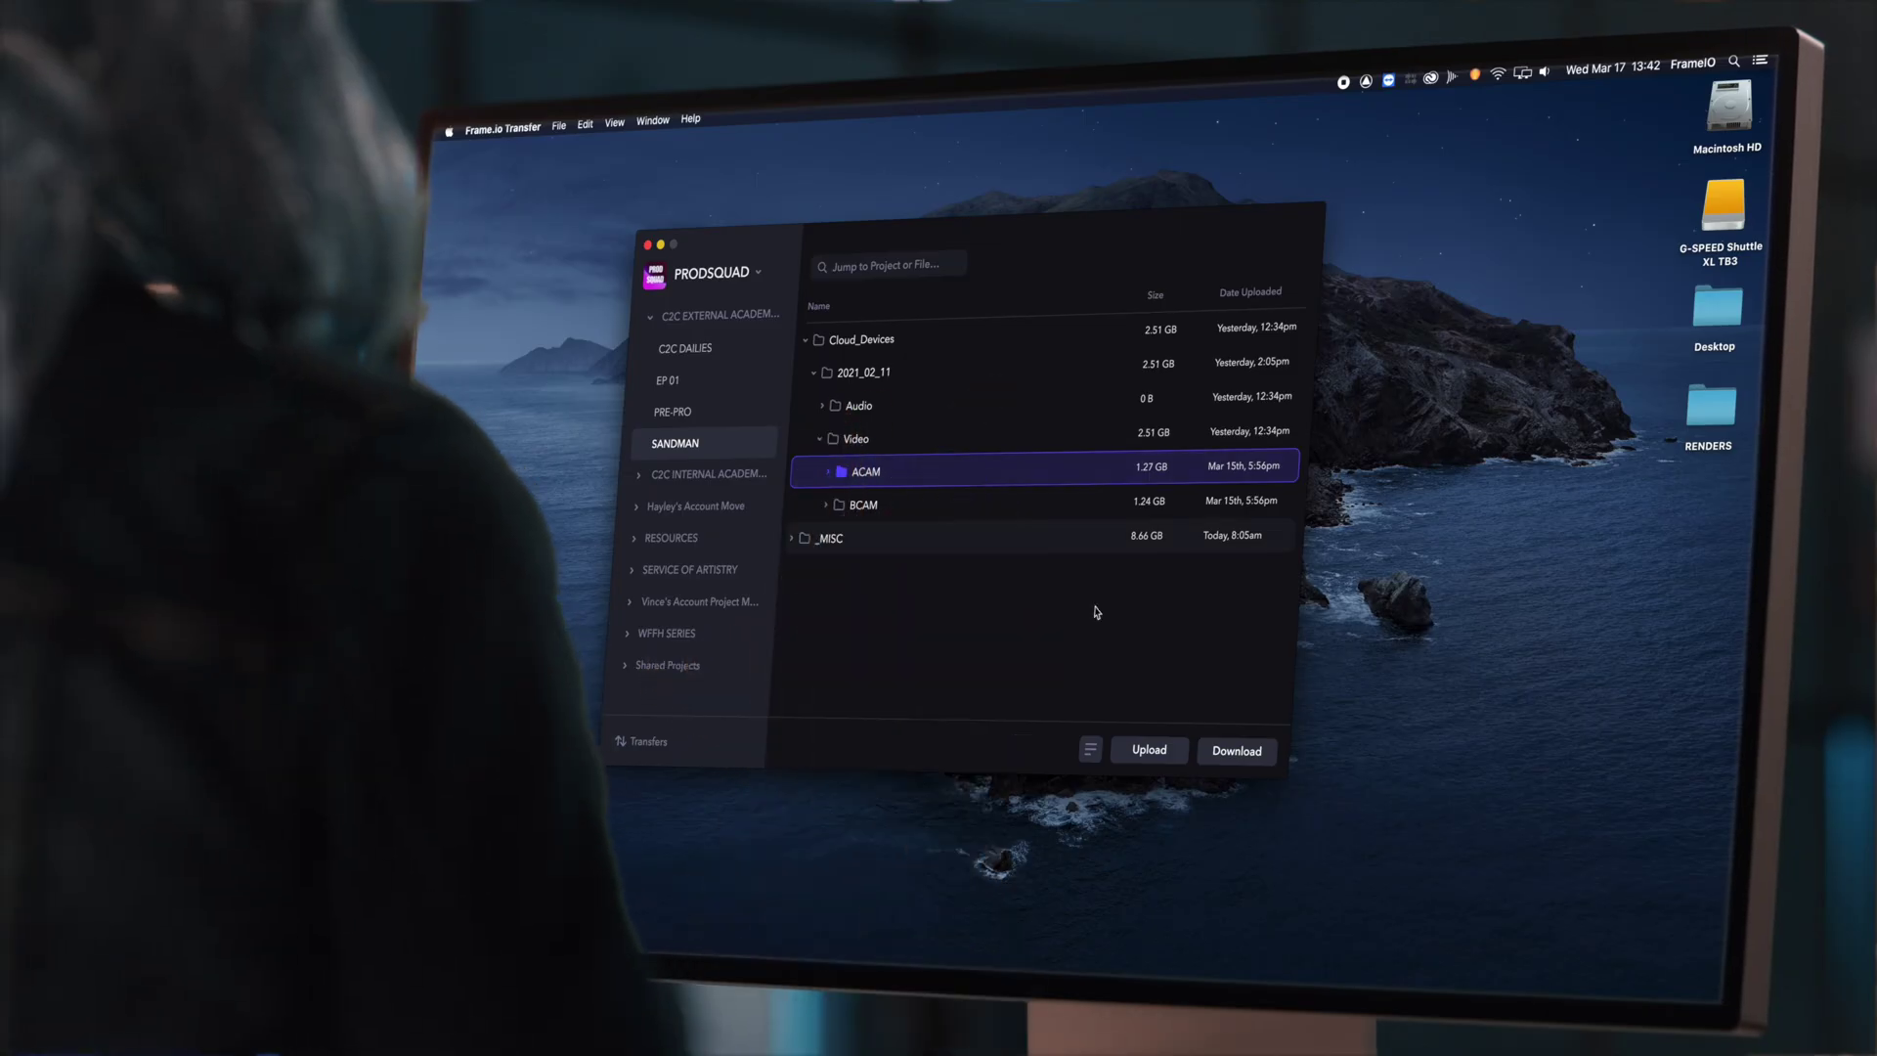
Download the ACAM folder's original files into G-SPEED Shuttle XL TB3 > _C2C_PROXIES.
{"action": "left_click", "coordinate": [1238, 750]}
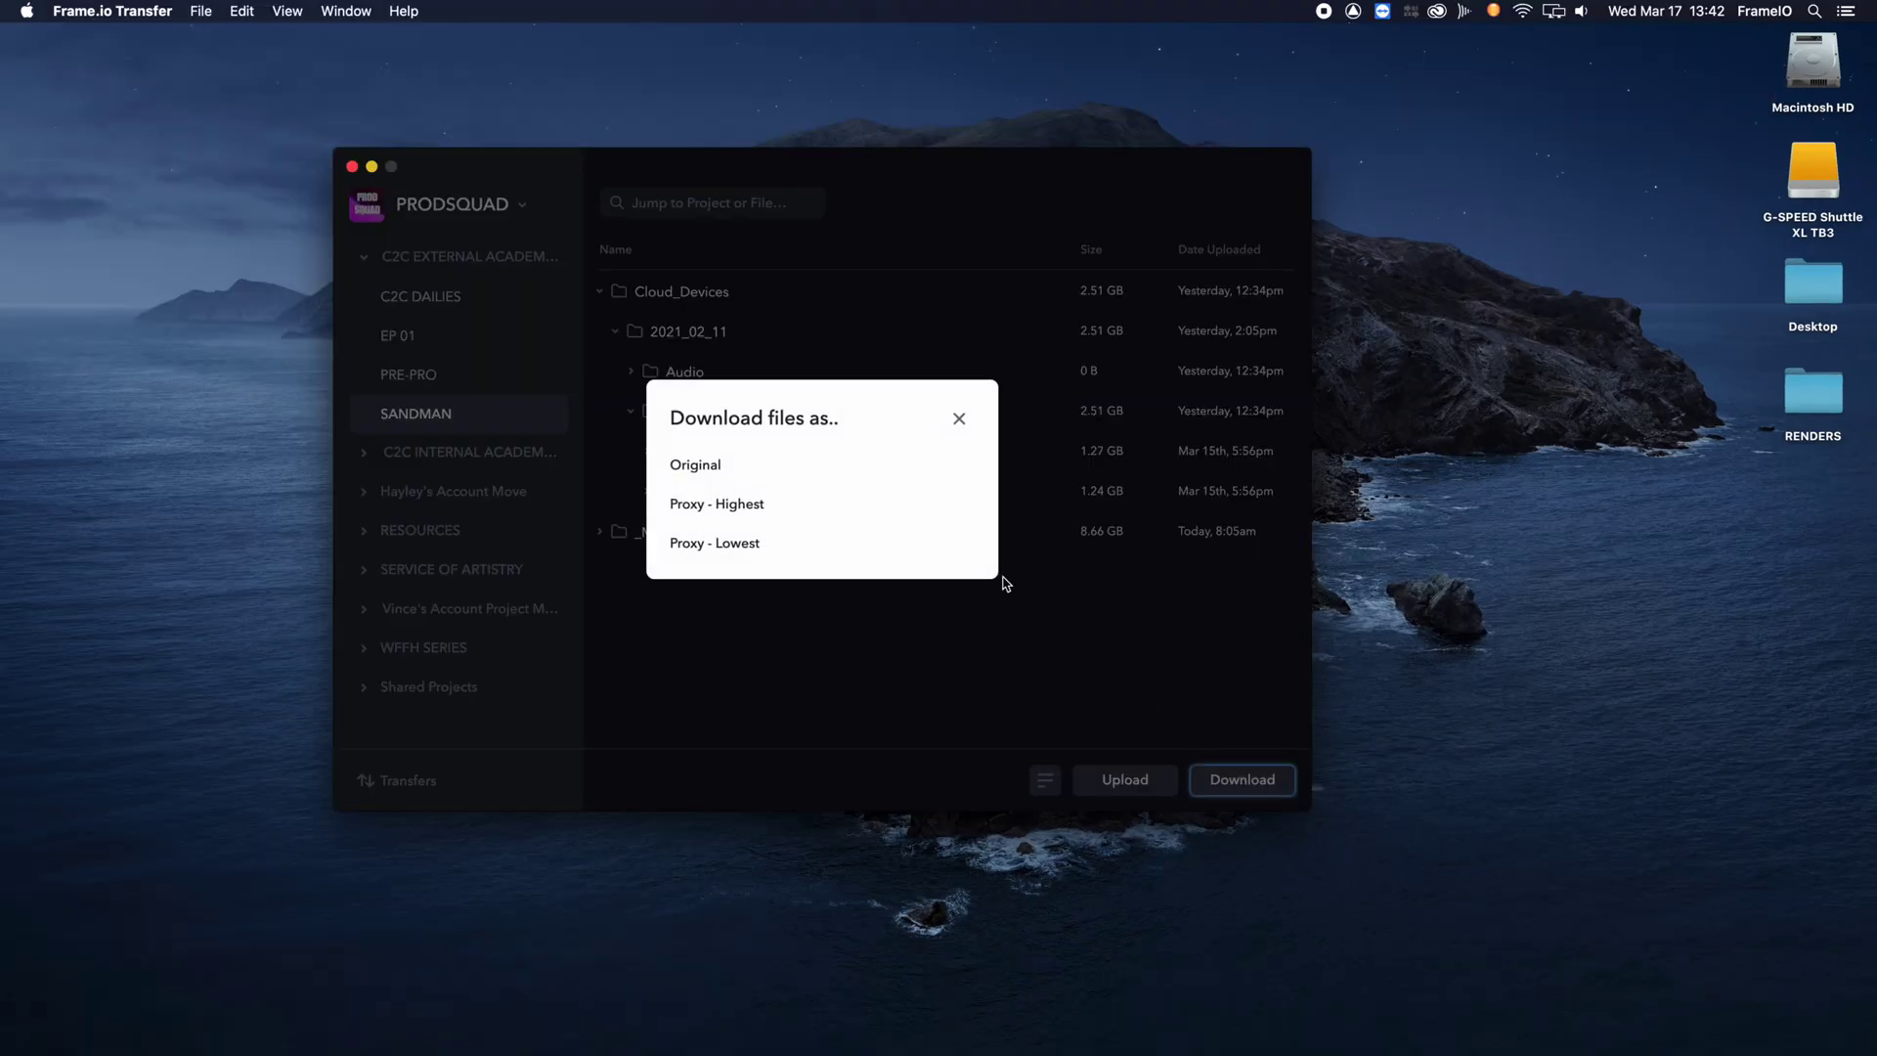
{"action": "left_click", "coordinate": [779, 463]}
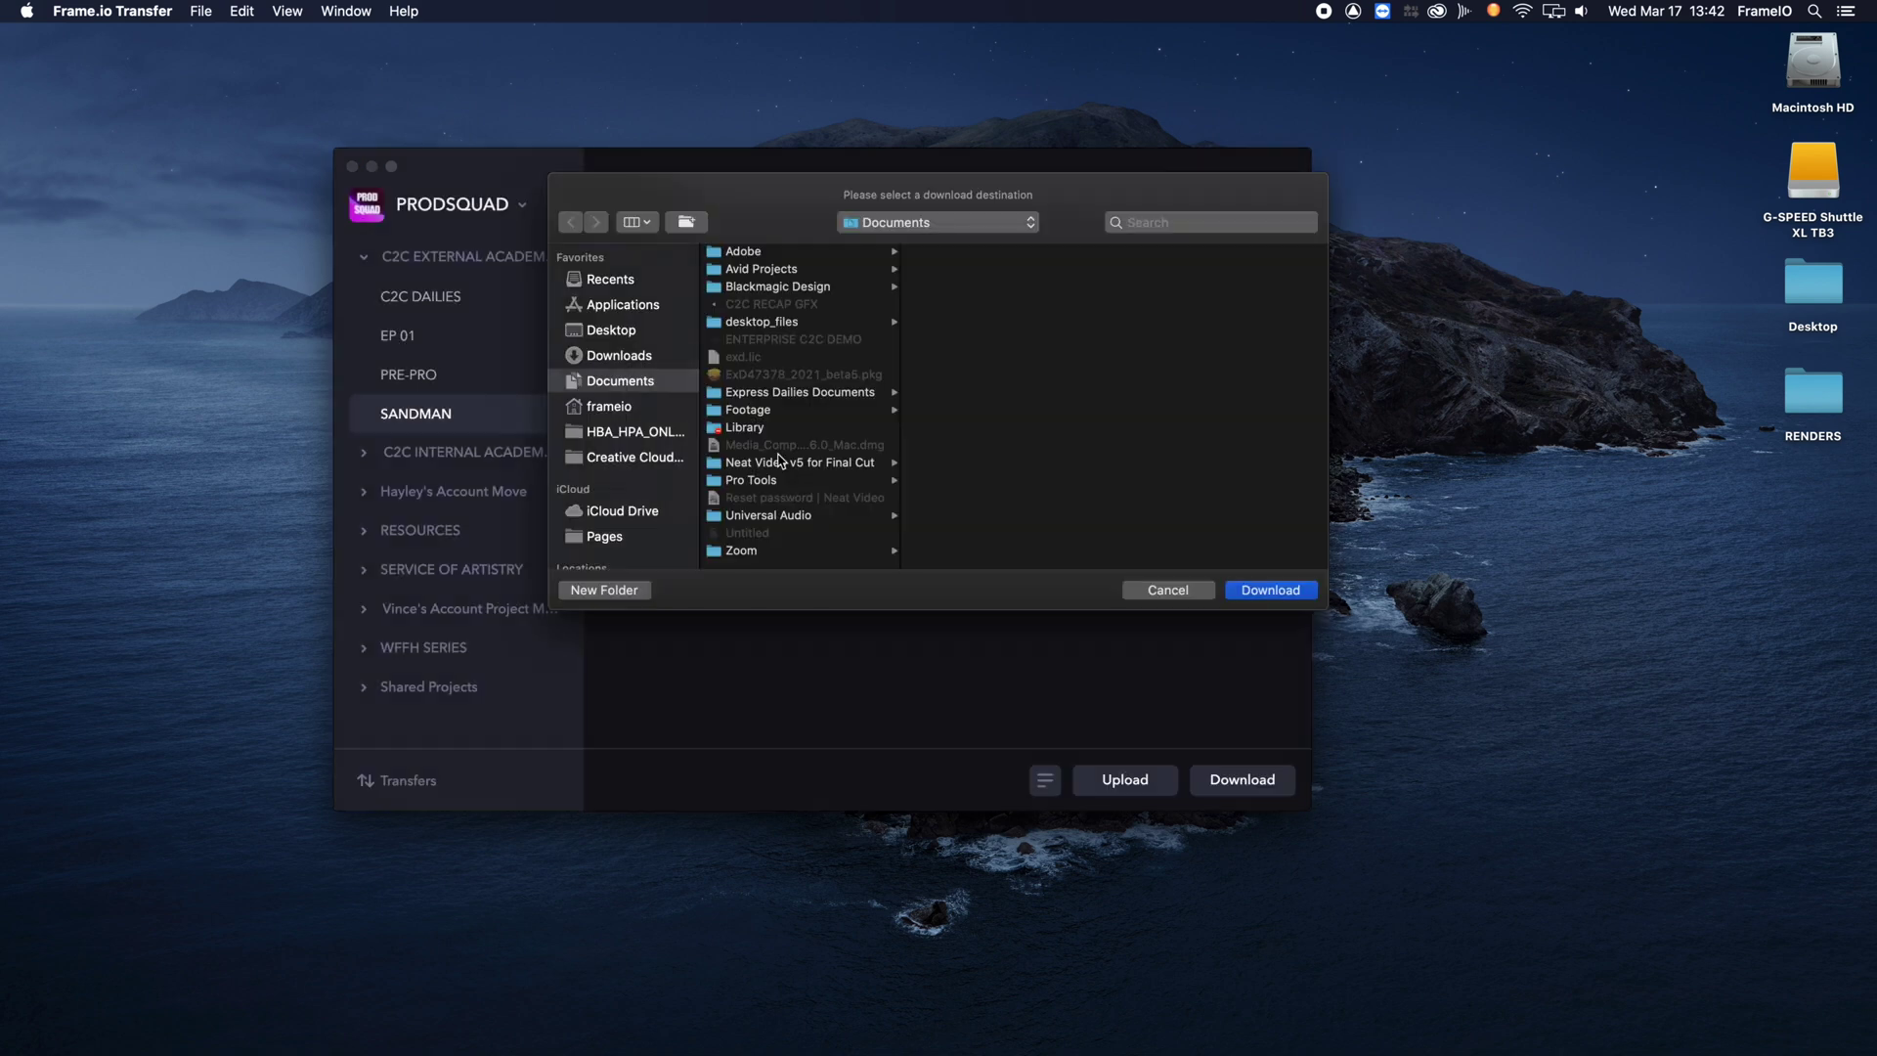
{"action": "scroll", "coordinate": [637, 528], "scroll_direction": "down", "scroll_amount": 3}
{"action": "left_click", "coordinate": [625, 503]}
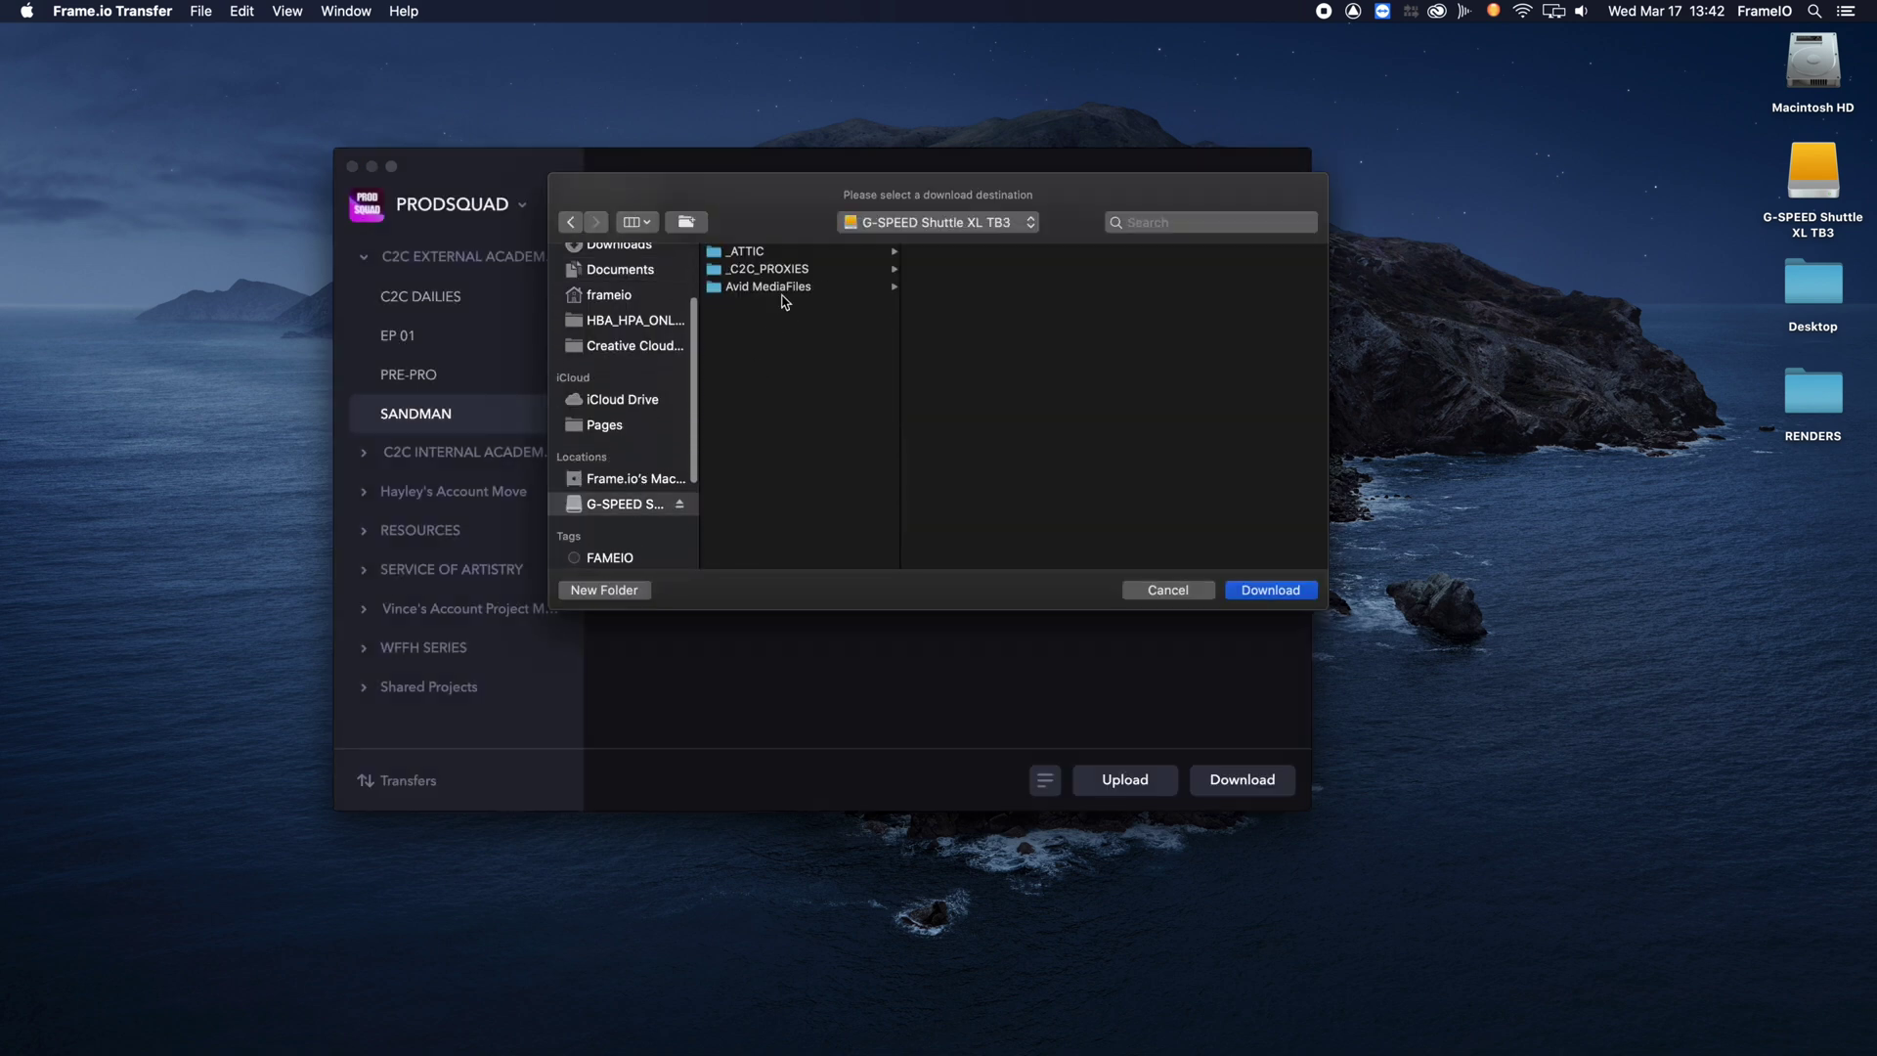
{"action": "left_click", "coordinate": [817, 274]}
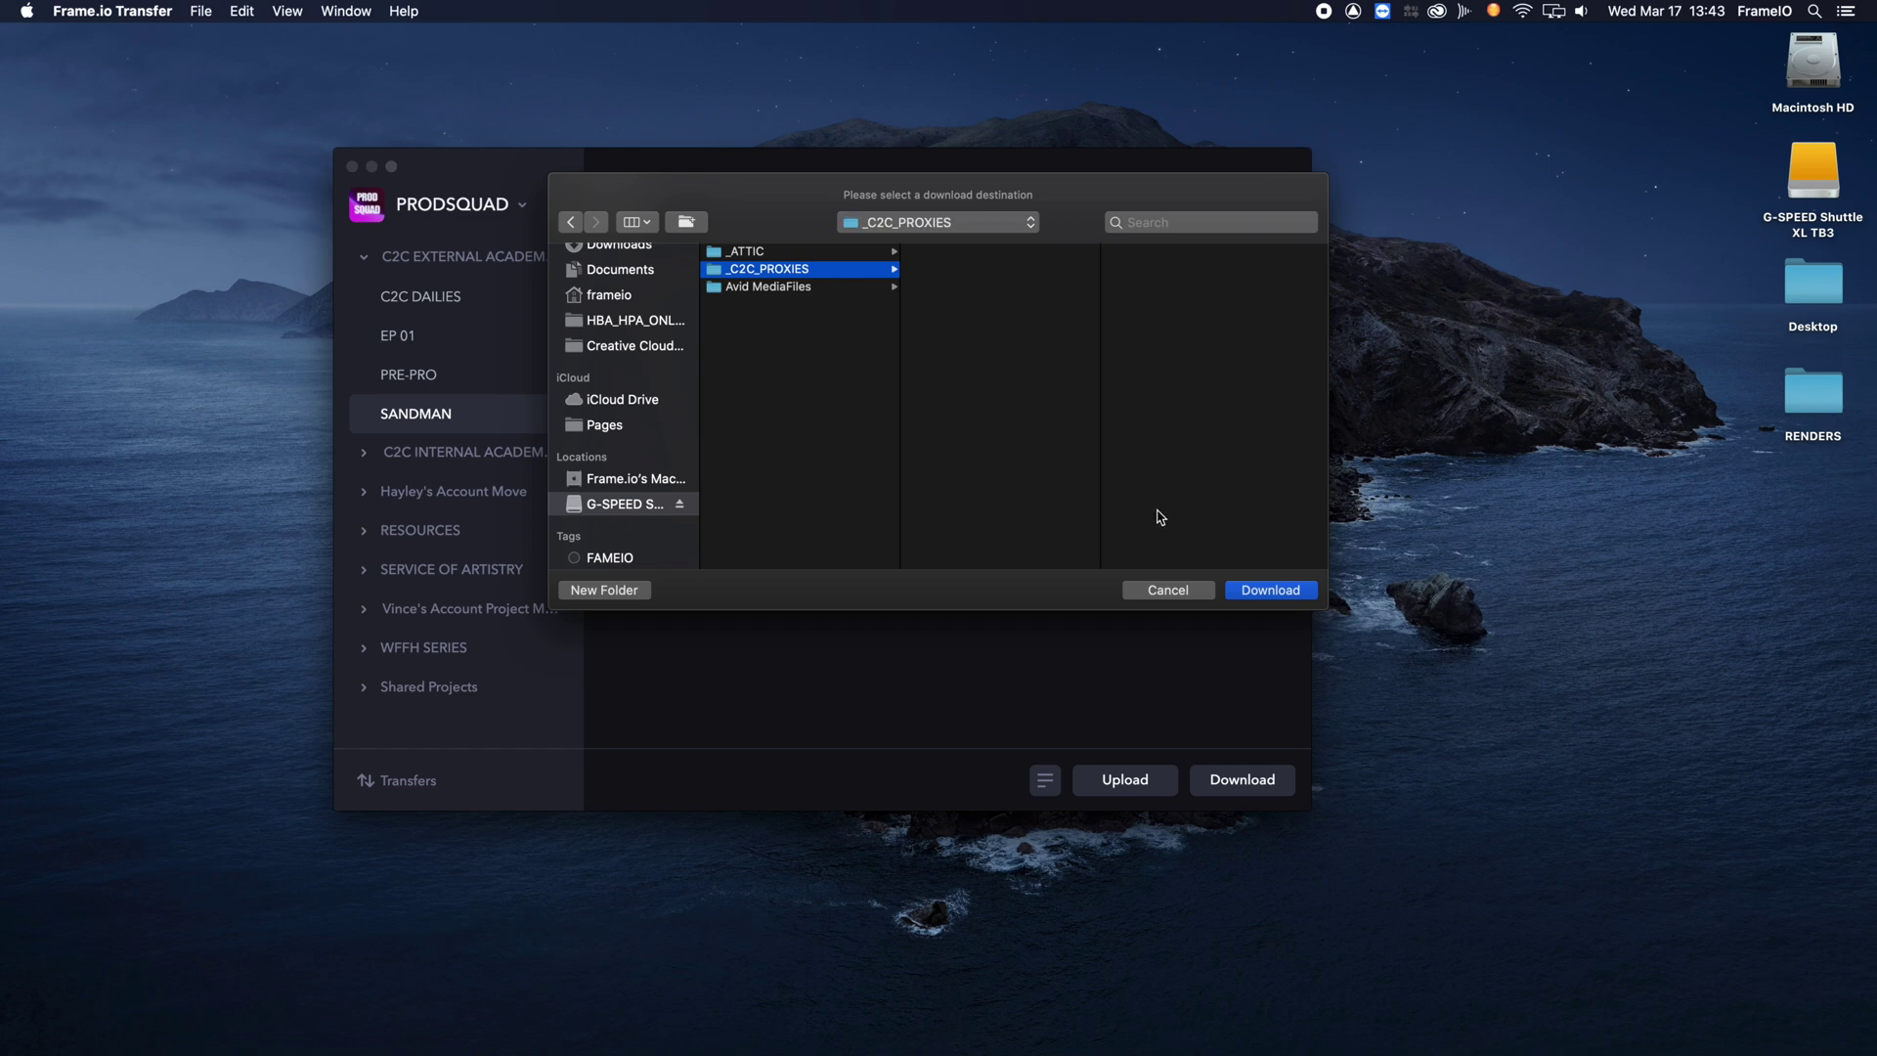
{"action": "left_click", "coordinate": [1271, 589]}
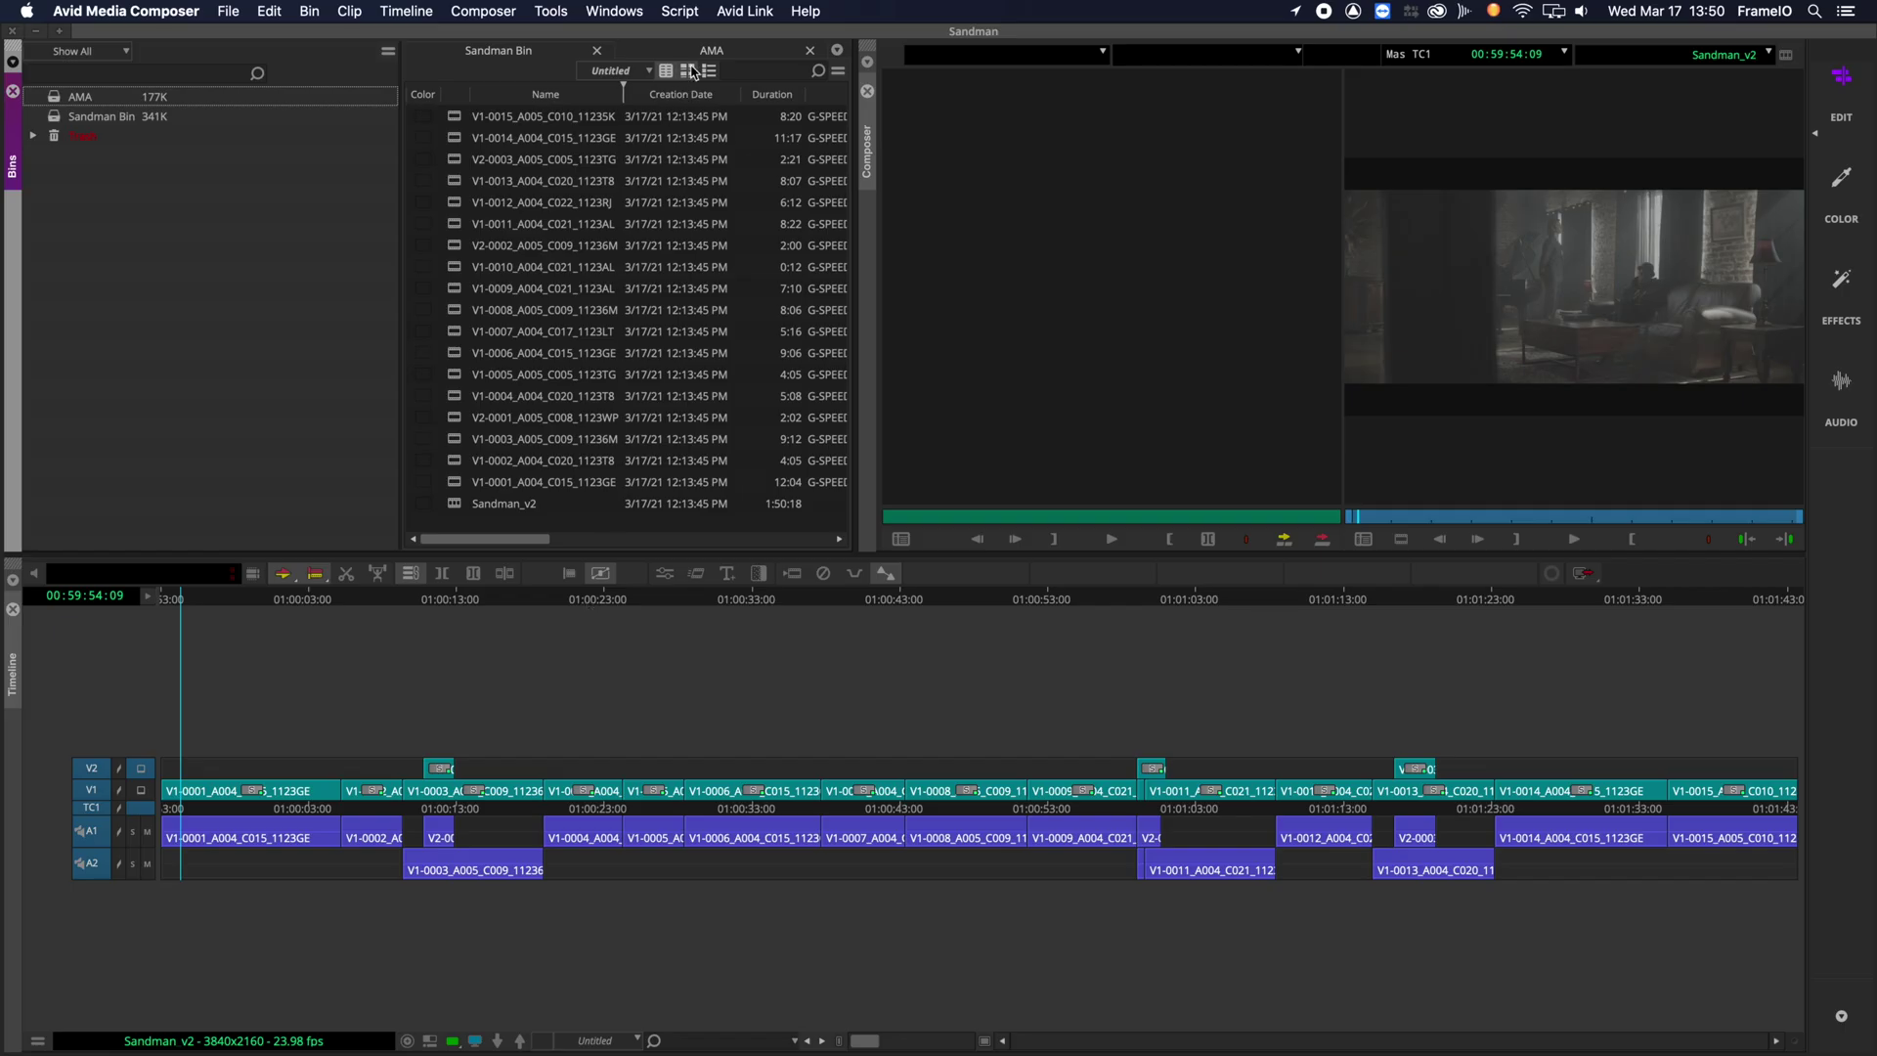
Link the ACAM clips from G-SPEED > _C2C_PROXIES into the AMA bin, then select the 15 BCAM files in Finder.
{"action": "left_click", "coordinate": [701, 52]}
{"action": "right_click", "coordinate": [550, 192]}
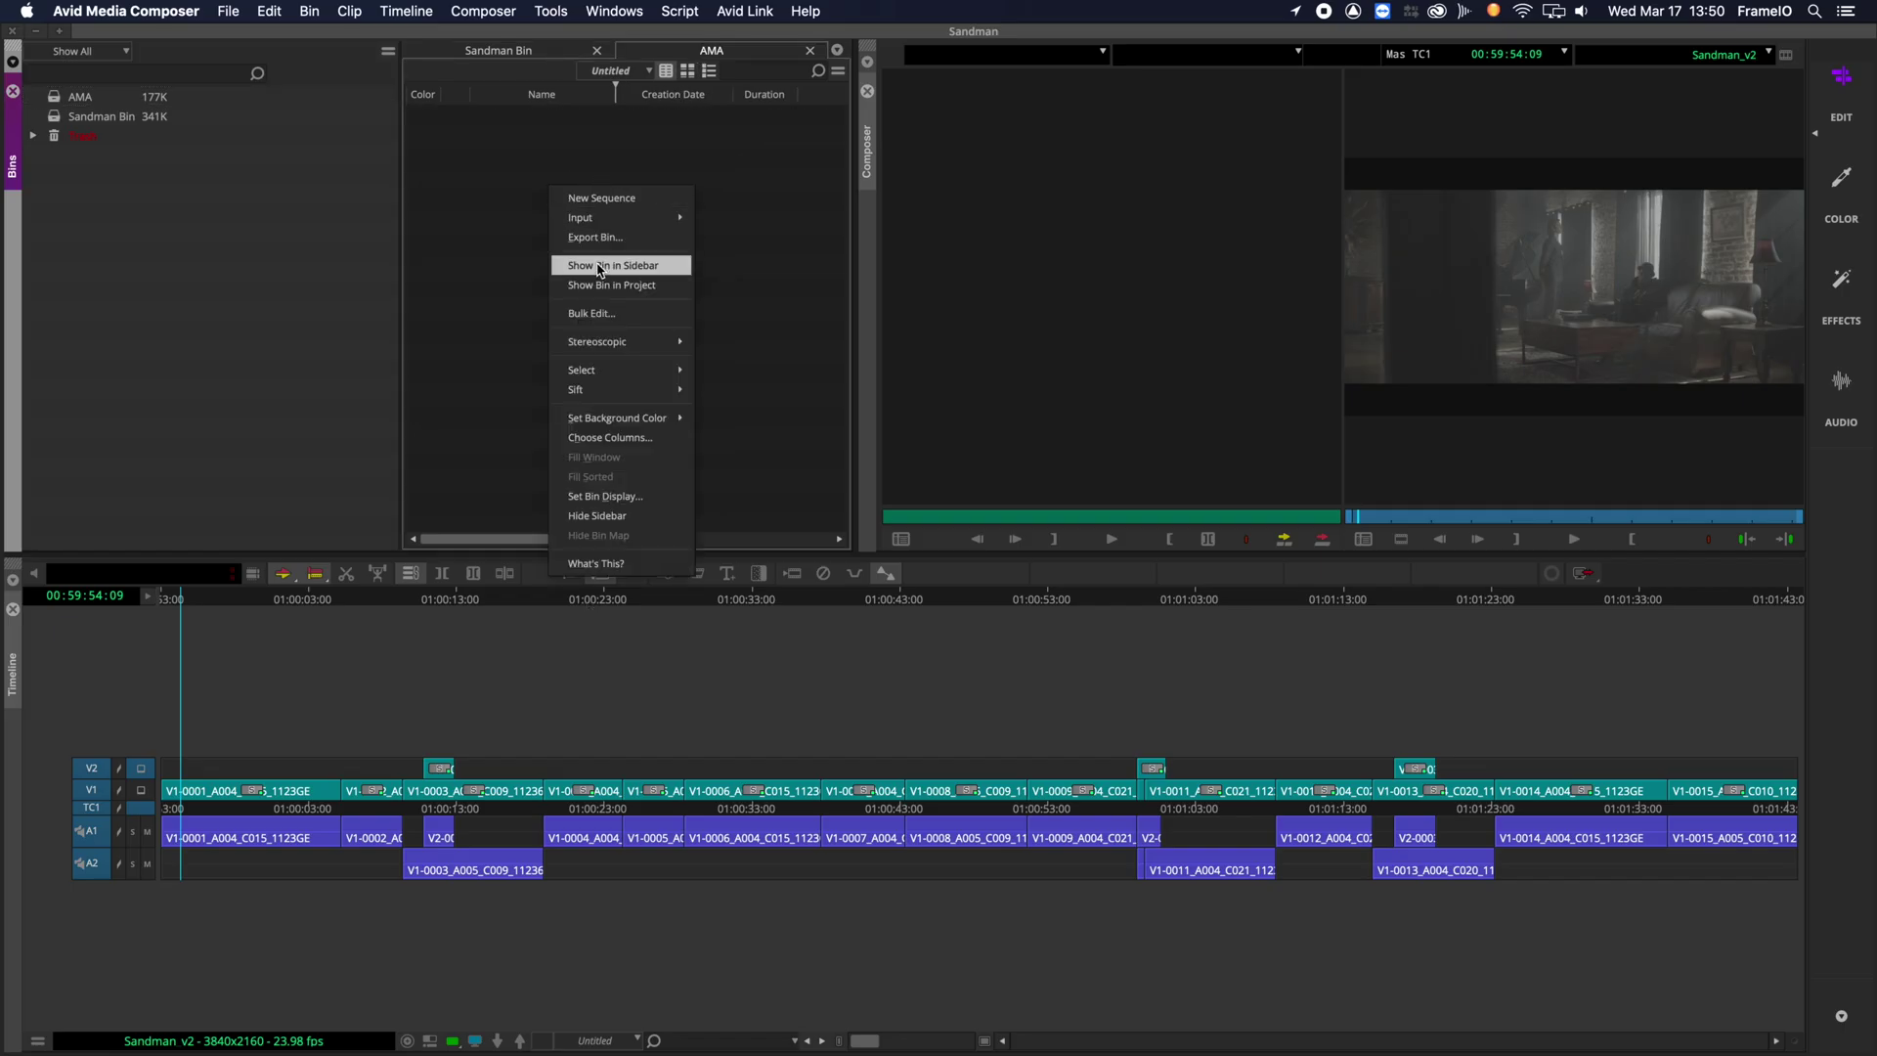
{"action": "mouse_move", "coordinate": [637, 218]}
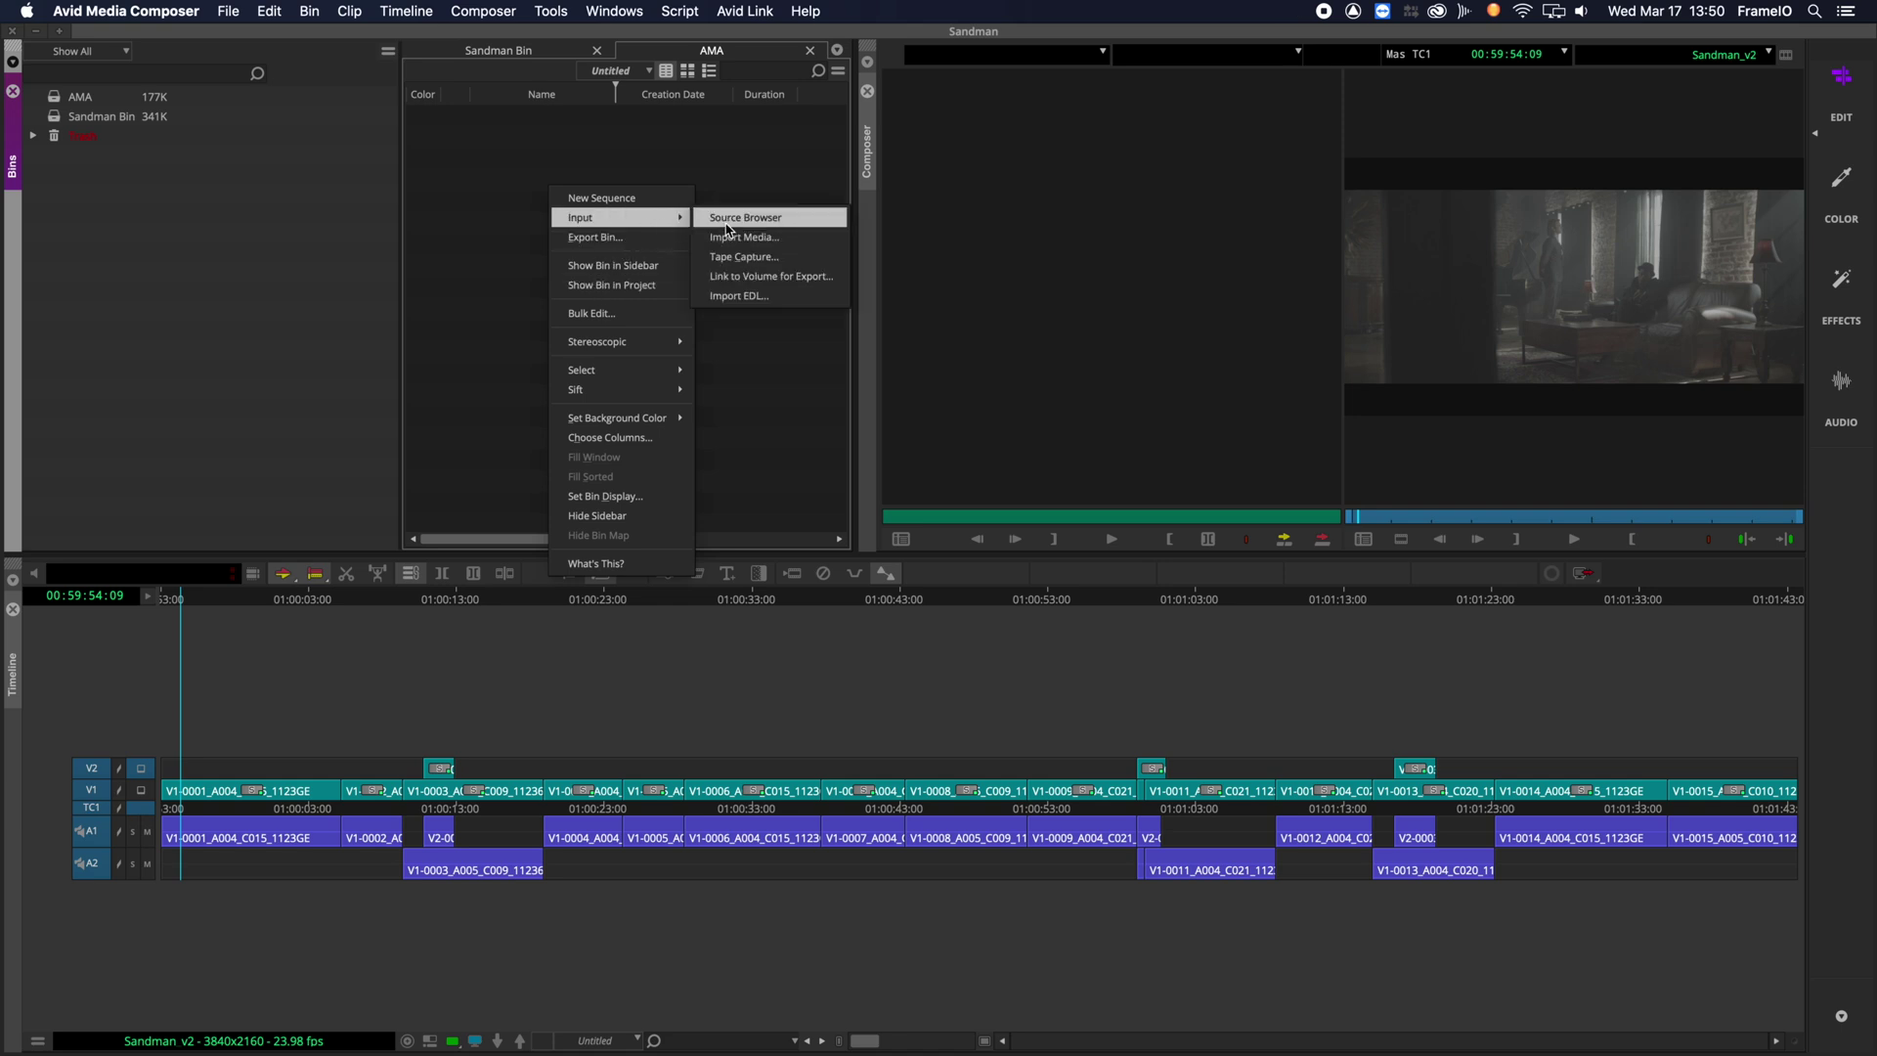
{"action": "left_click", "coordinate": [731, 224]}
{"action": "double_click", "coordinate": [978, 415]}
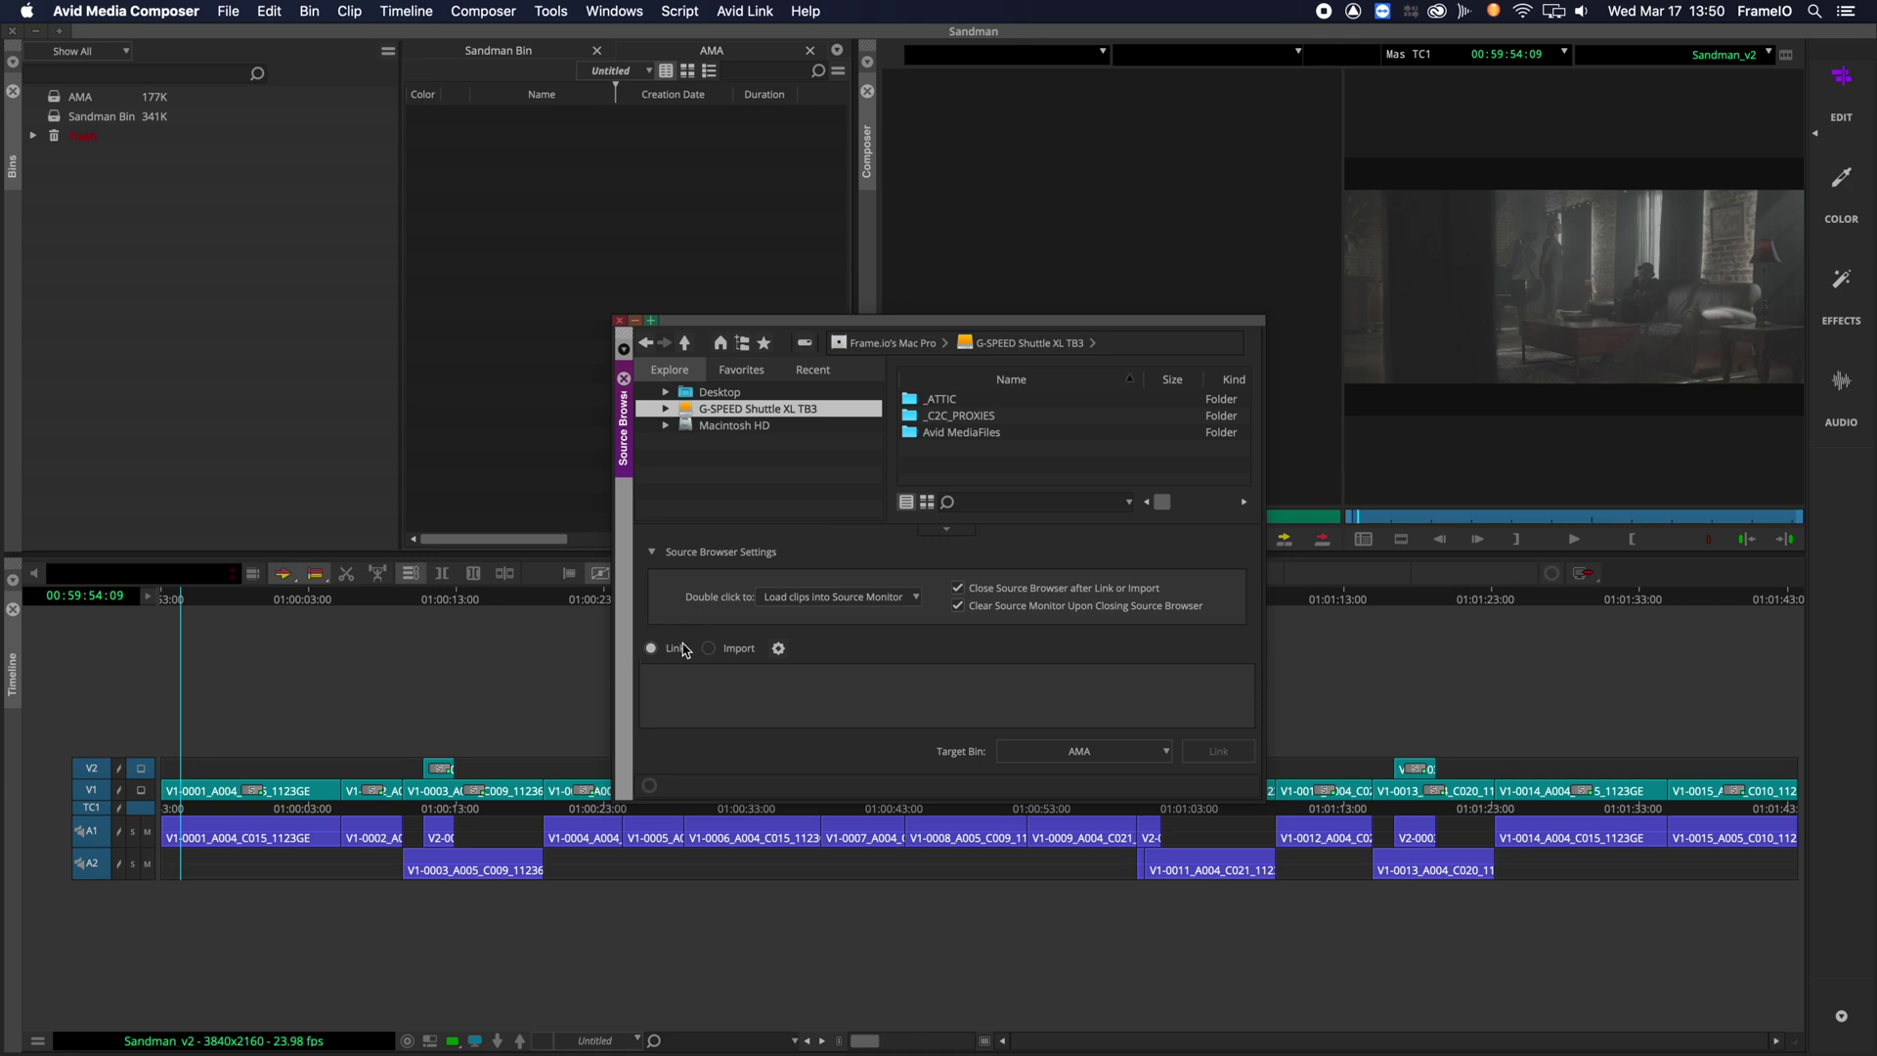
{"action": "double_click", "coordinate": [993, 416]}
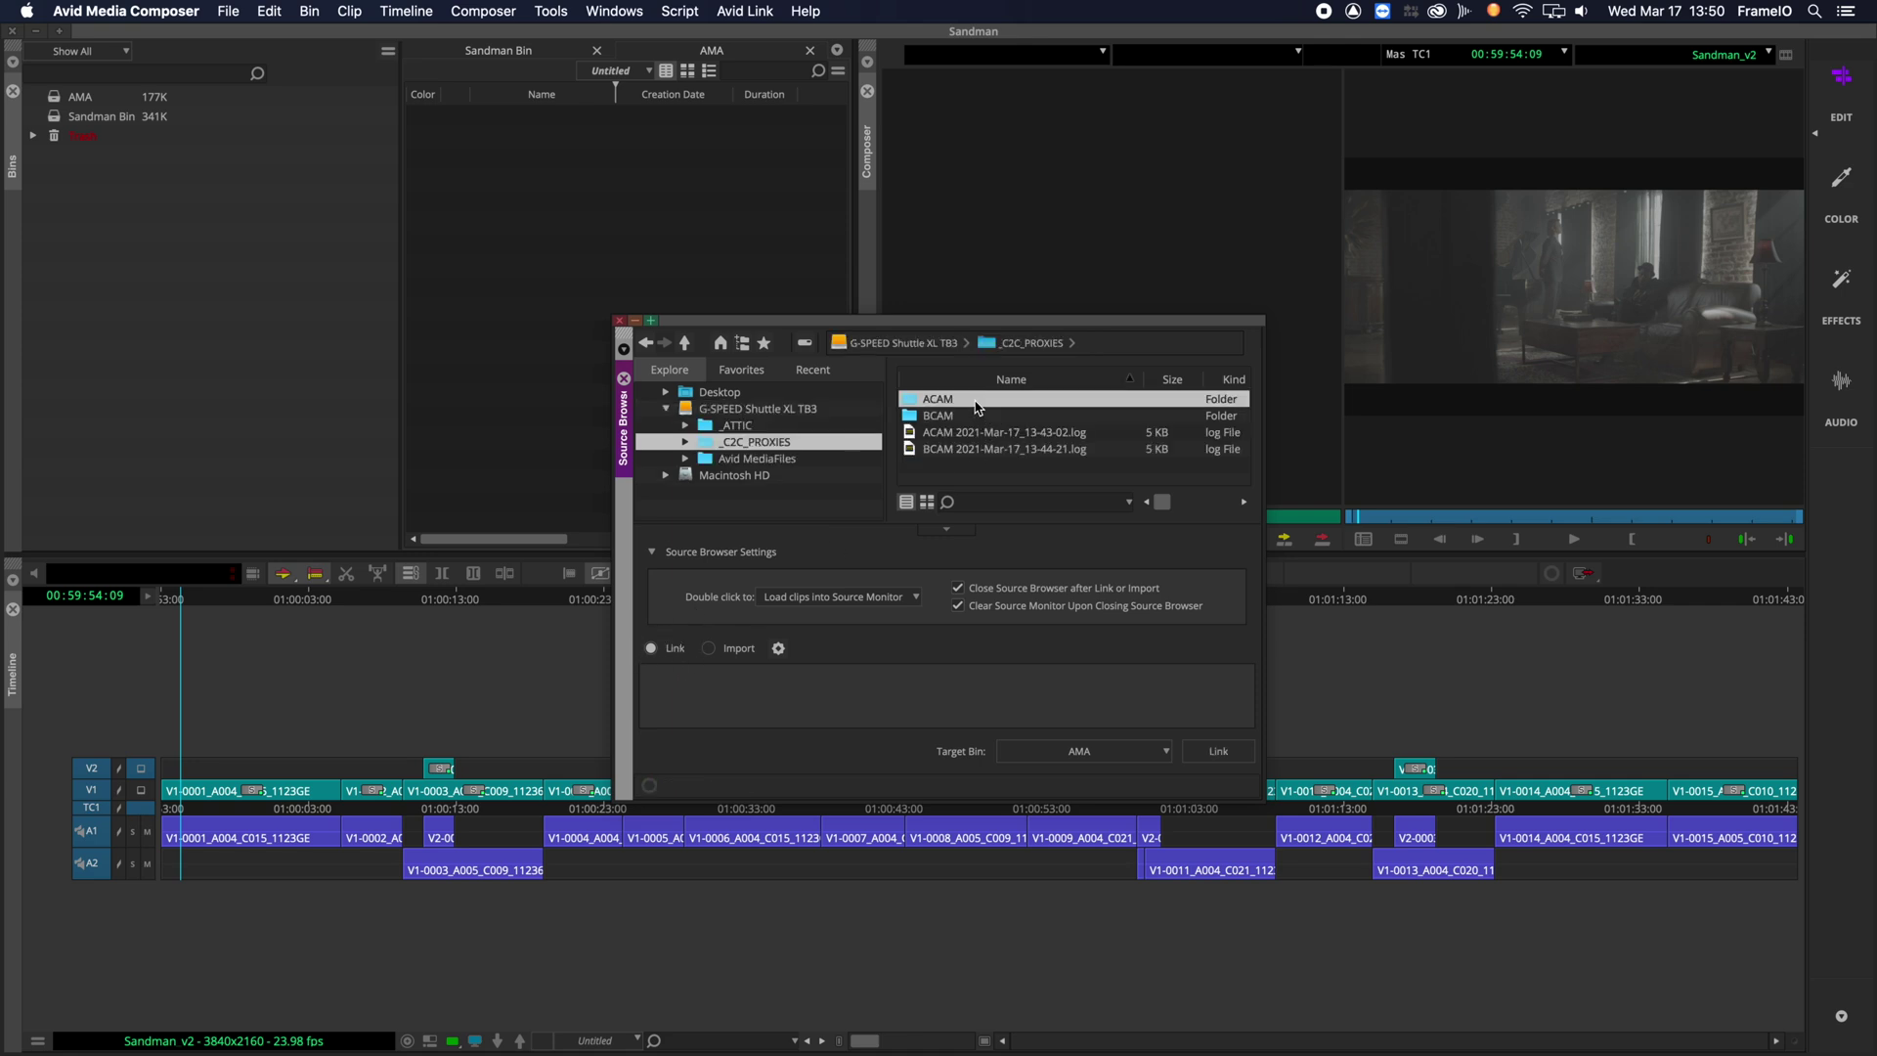
{"action": "left_click", "coordinate": [1218, 751]}
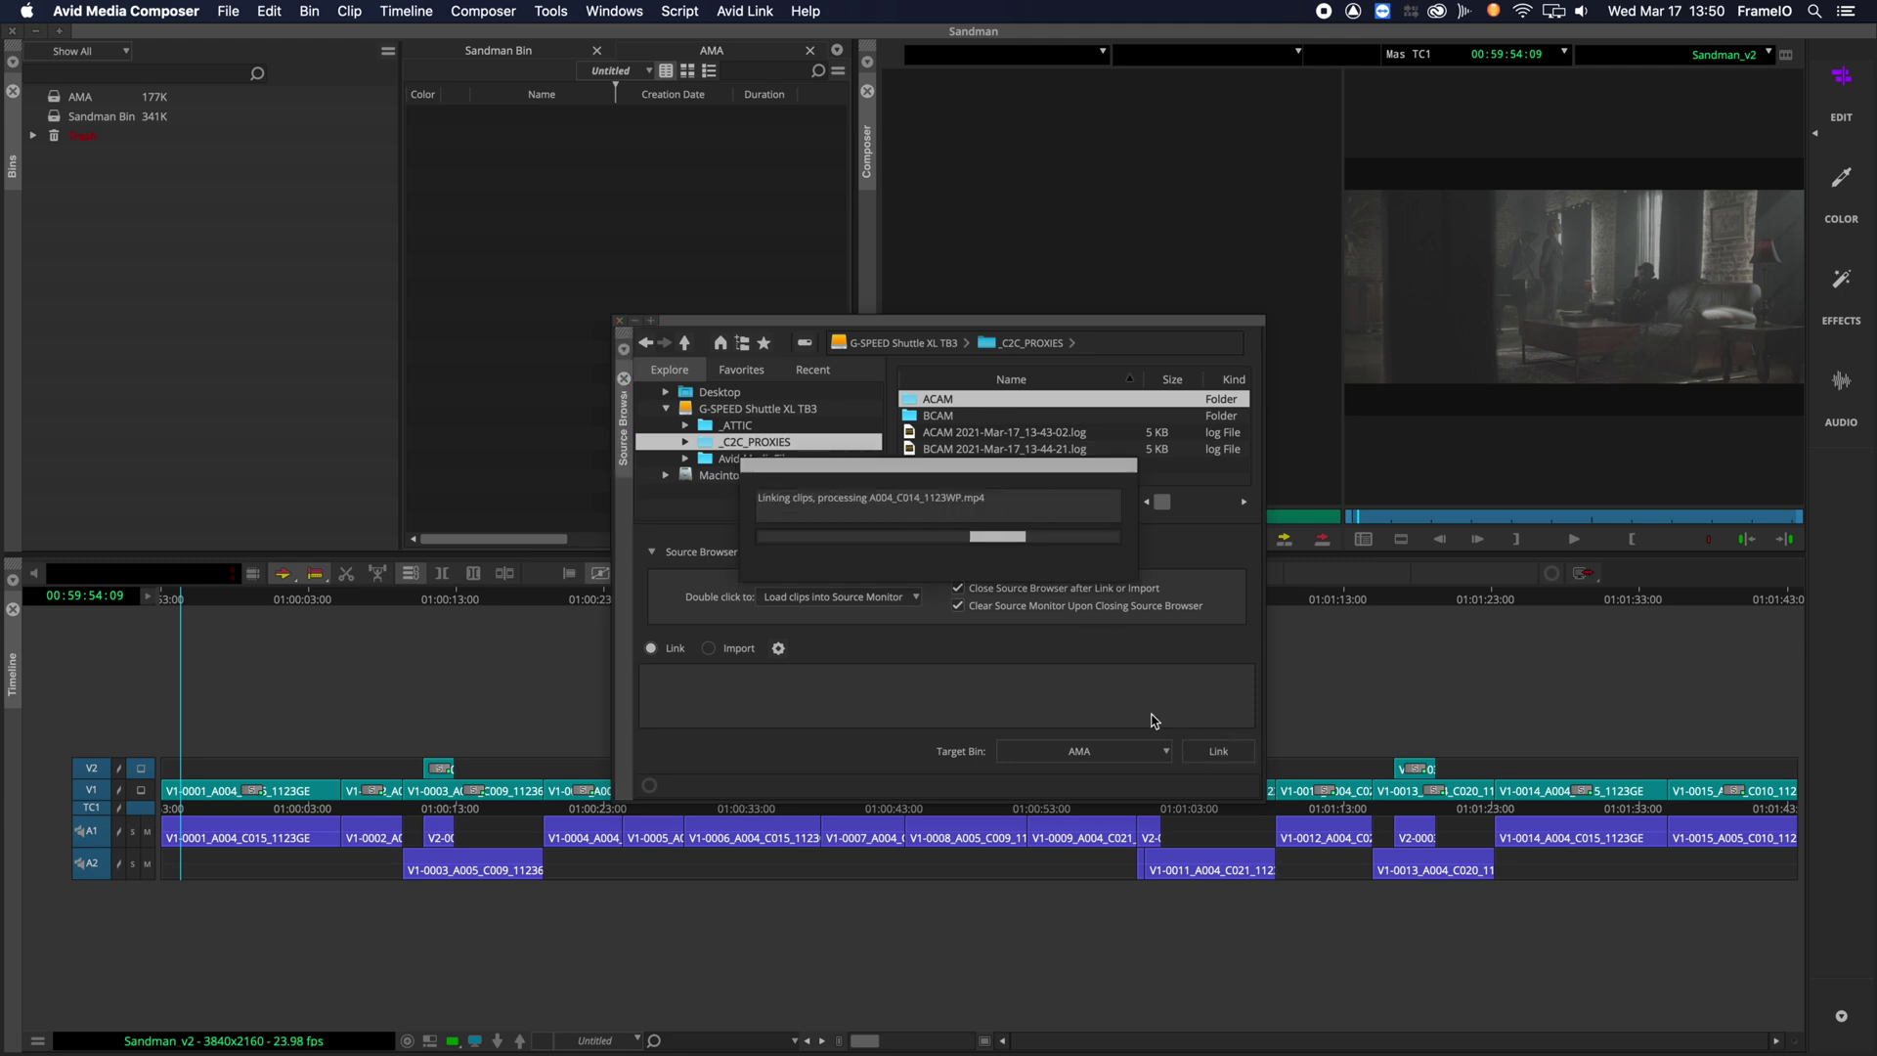
{"action": "key", "text": "super+Tab"}
{"action": "left_click_drag", "start_coordinate": [1657, 489], "coordinate": [1635, 240]}
Option-drag the 15 BCAM proxy files into the AMA bin to link them, then select all clips.
{"action": "key", "text": "alt"}
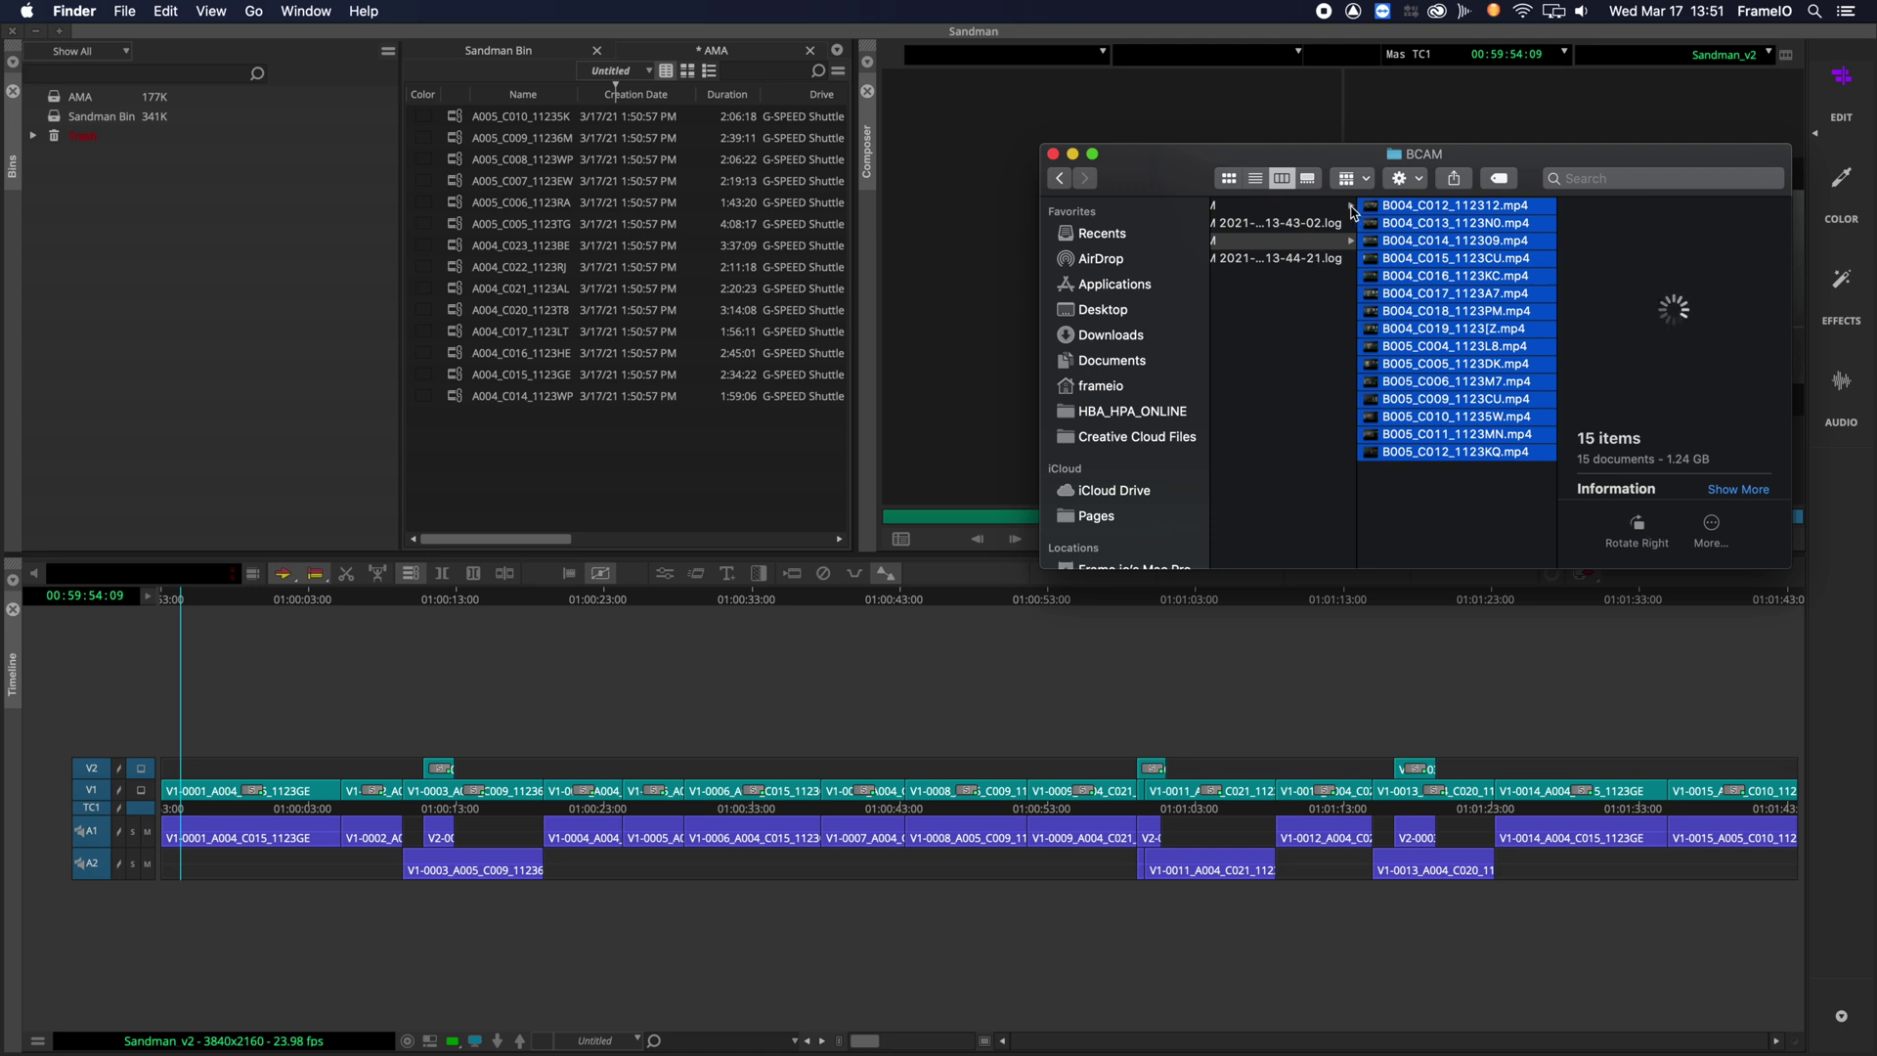
{"action": "left_click_drag", "start_coordinate": [1131, 267], "coordinate": [667, 423]}
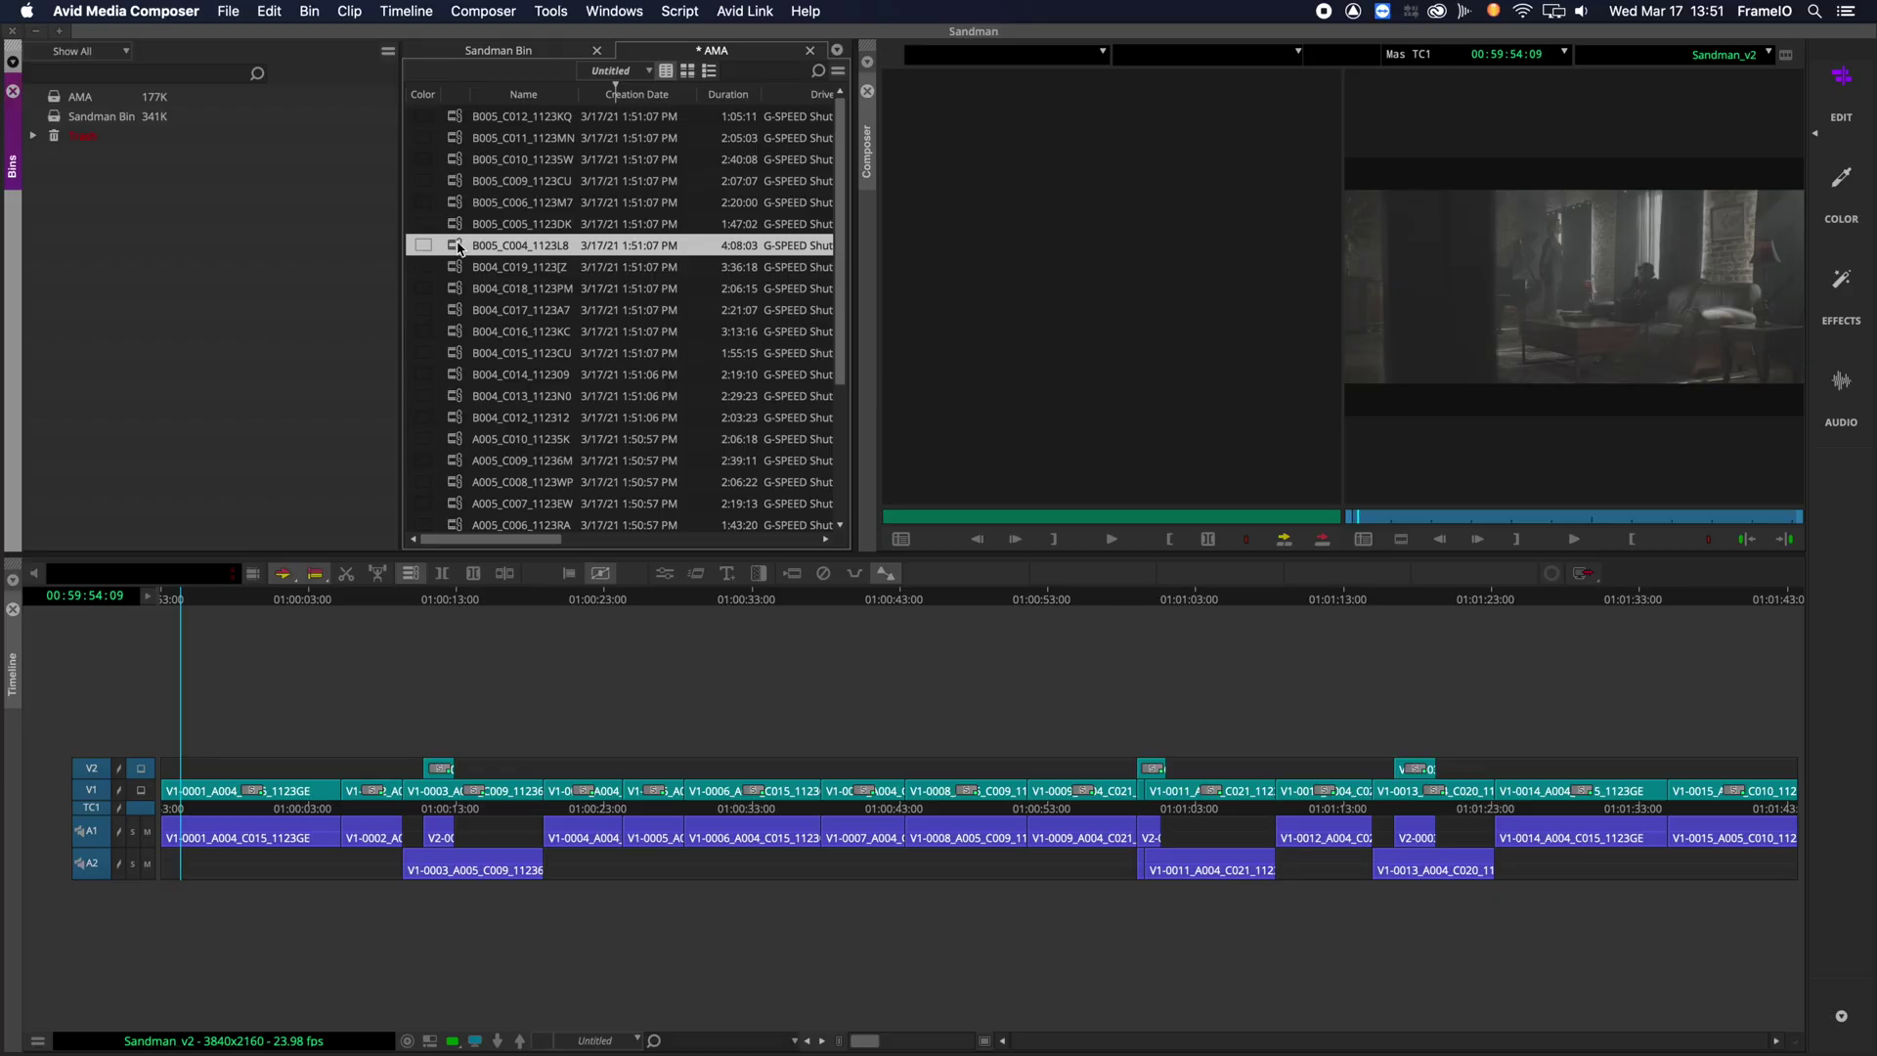
{"action": "key", "text": "super+a"}
Set up a transcode of the selected clips to the G-SPEED drive at source dimensions.
{"action": "right_click", "coordinate": [457, 245]}
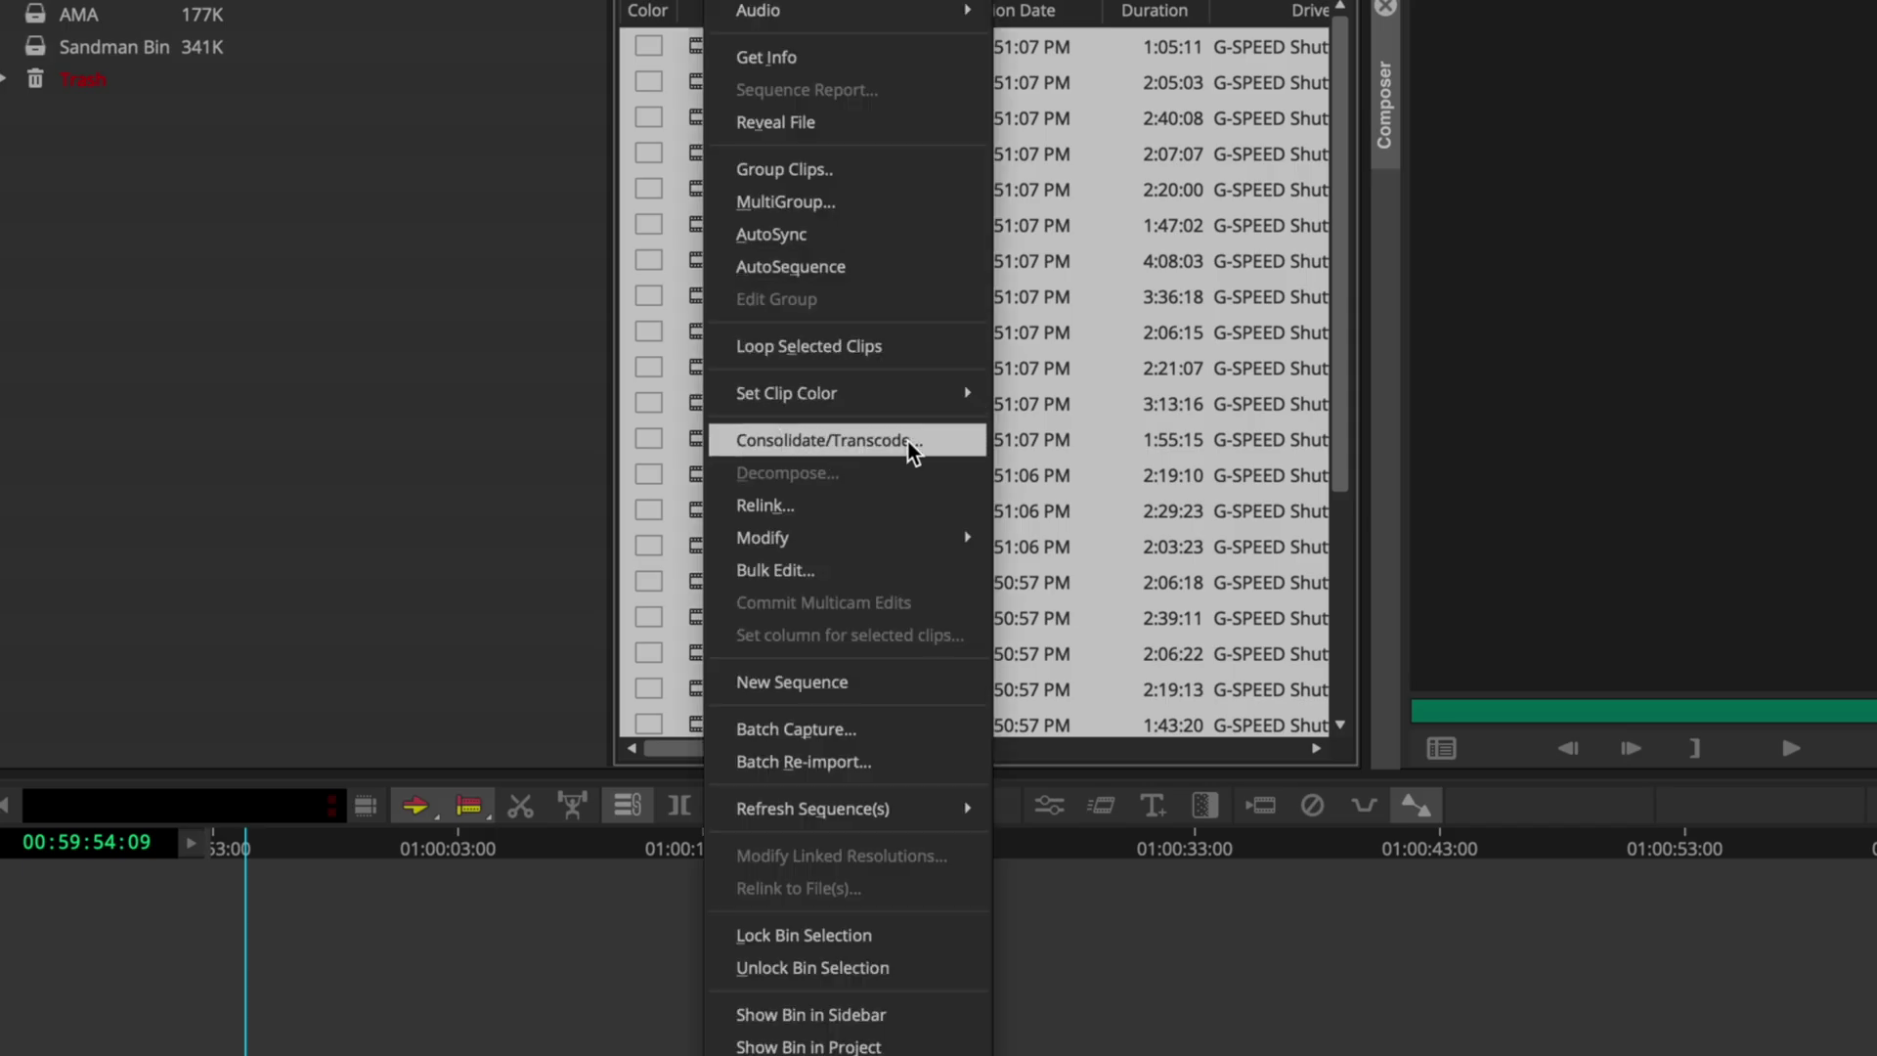
{"action": "left_click", "coordinate": [941, 446]}
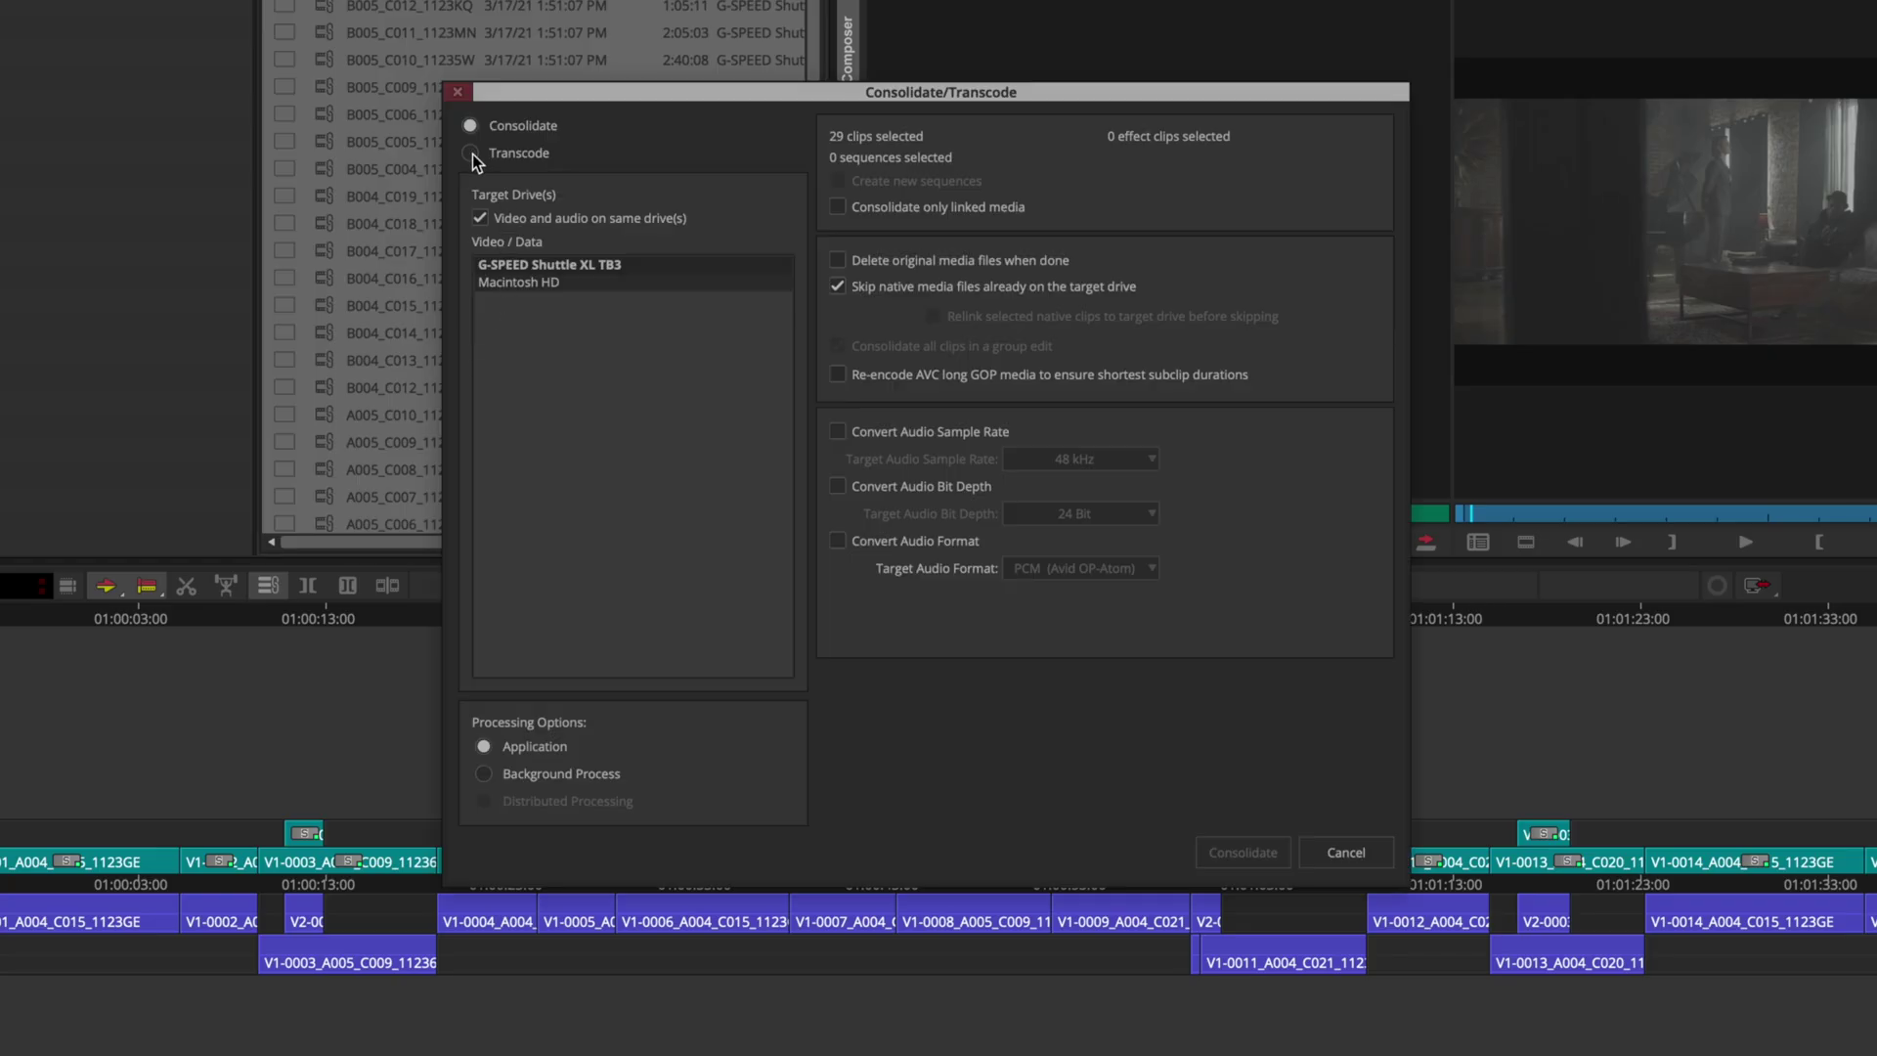
{"action": "left_click", "coordinate": [471, 154]}
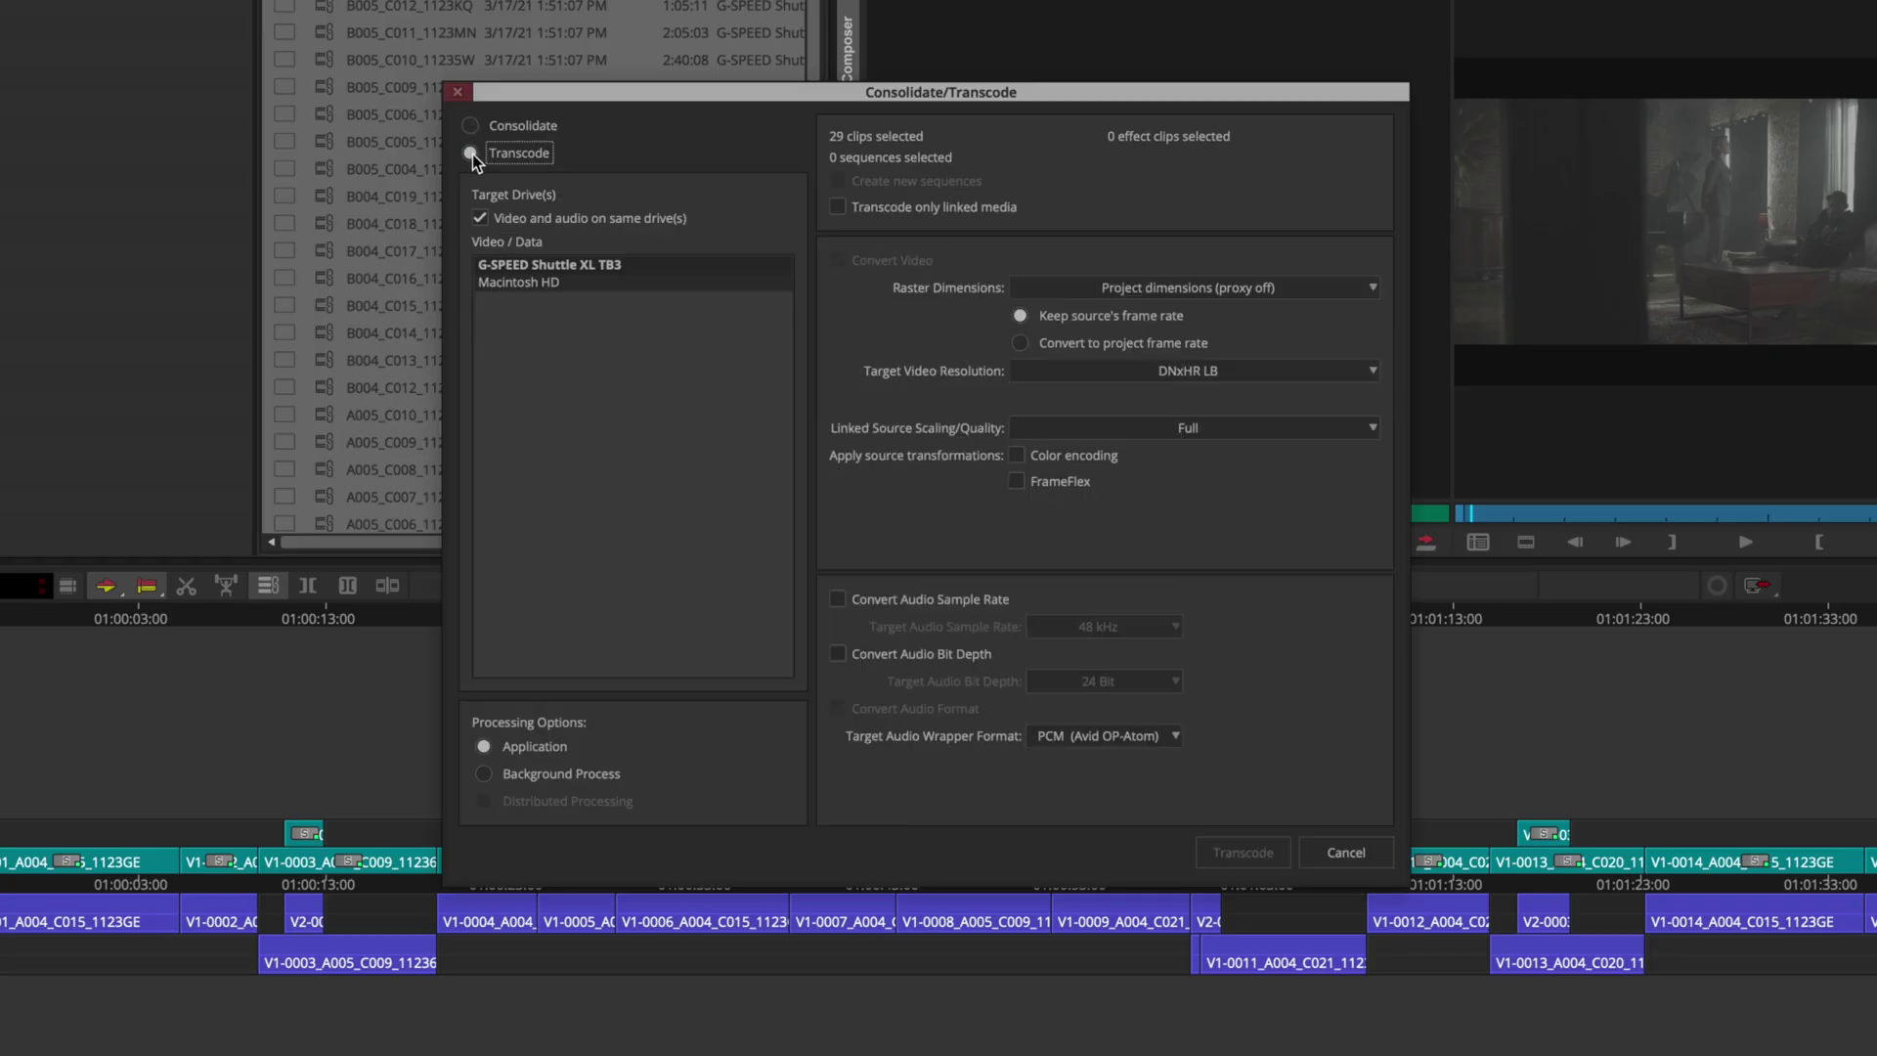
{"action": "left_click", "coordinate": [520, 266]}
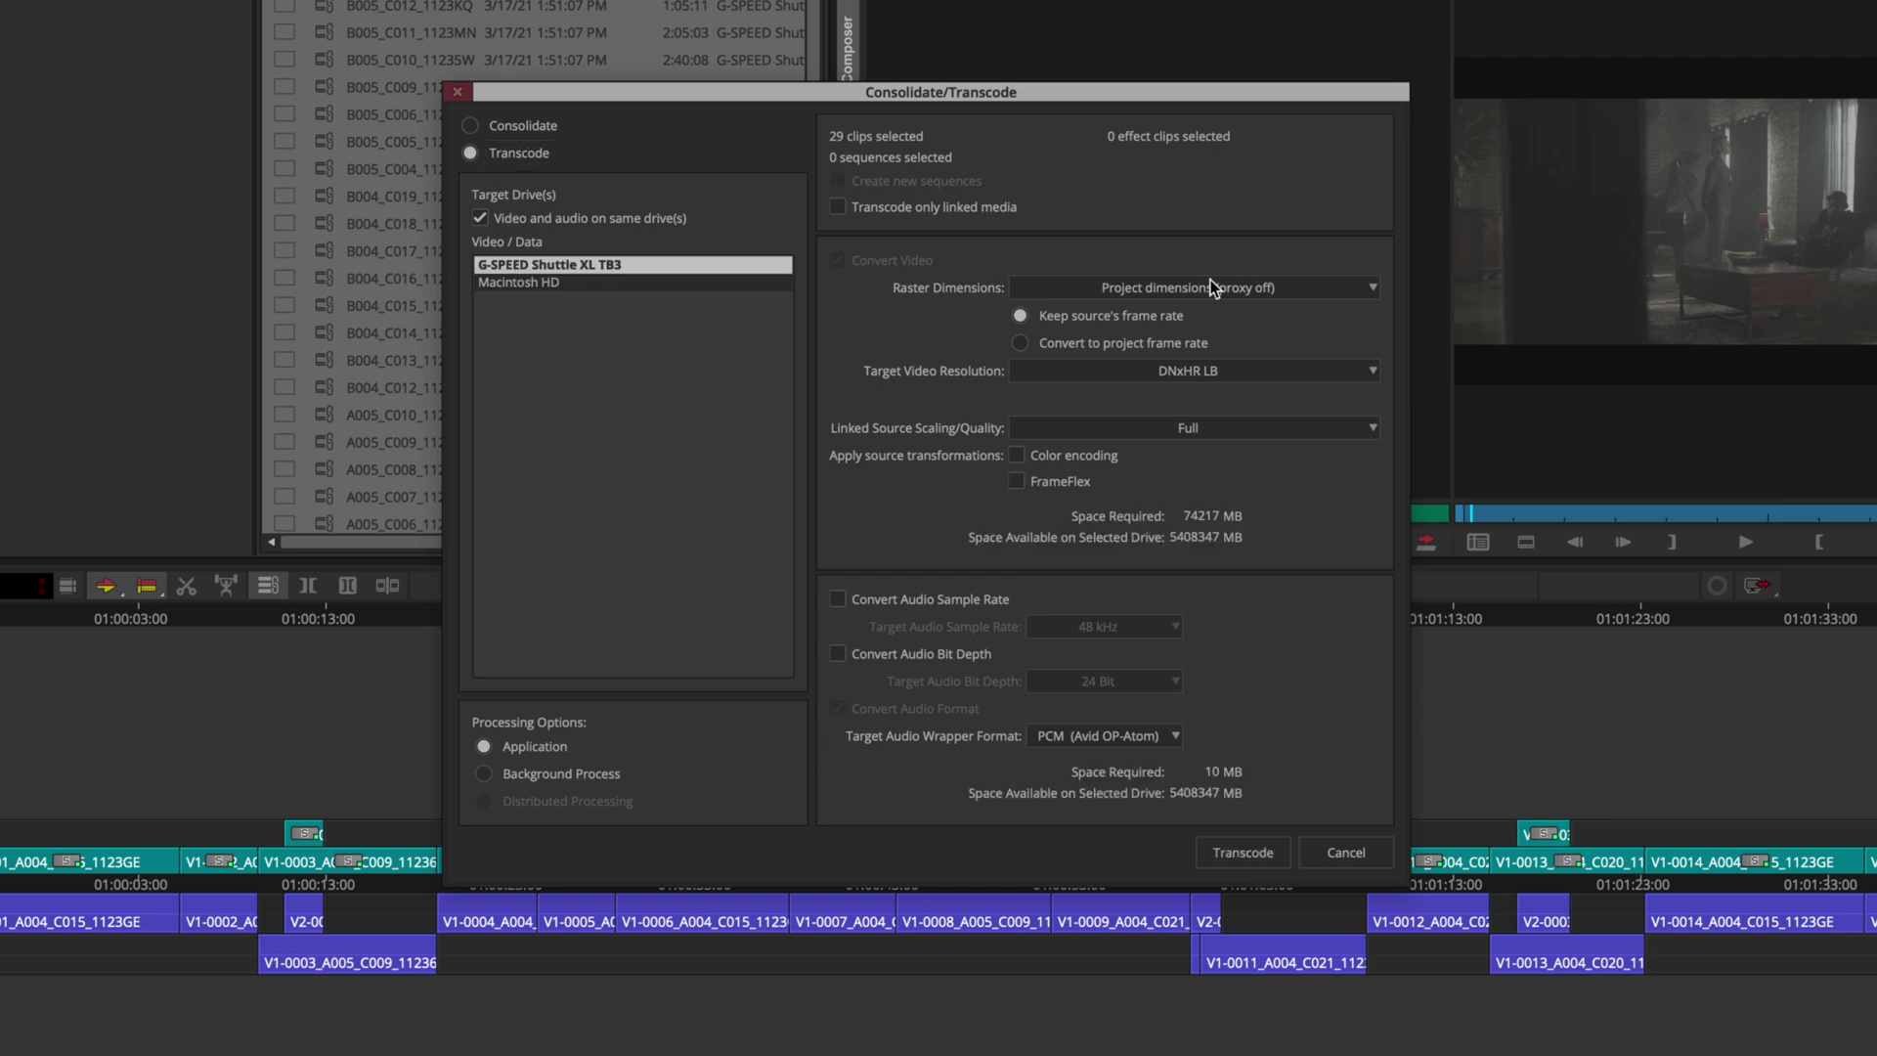
{"action": "left_click", "coordinate": [1350, 290]}
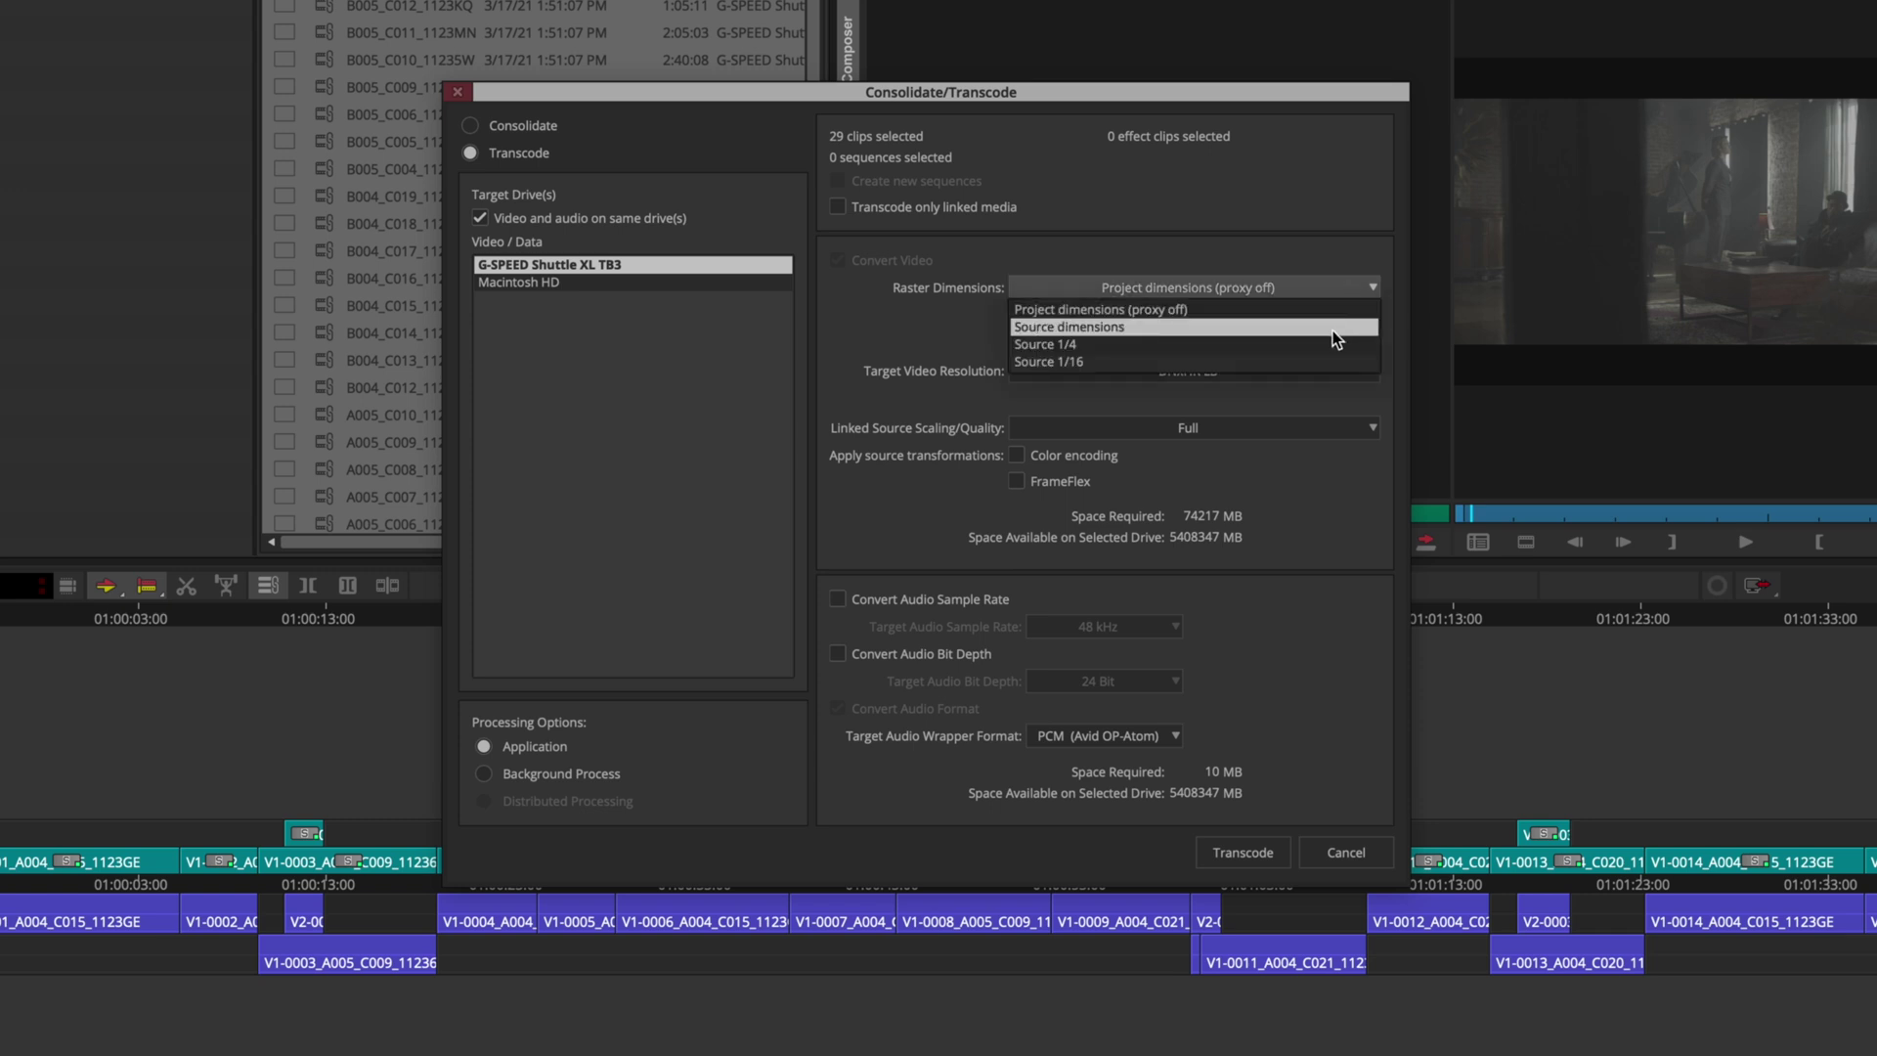
{"action": "left_click", "coordinate": [1333, 331]}
Keep source frame rate and DNxHR LB, convert audio to 48 kHz and 24 Bit, and transcode.
{"action": "left_click", "coordinate": [1020, 317]}
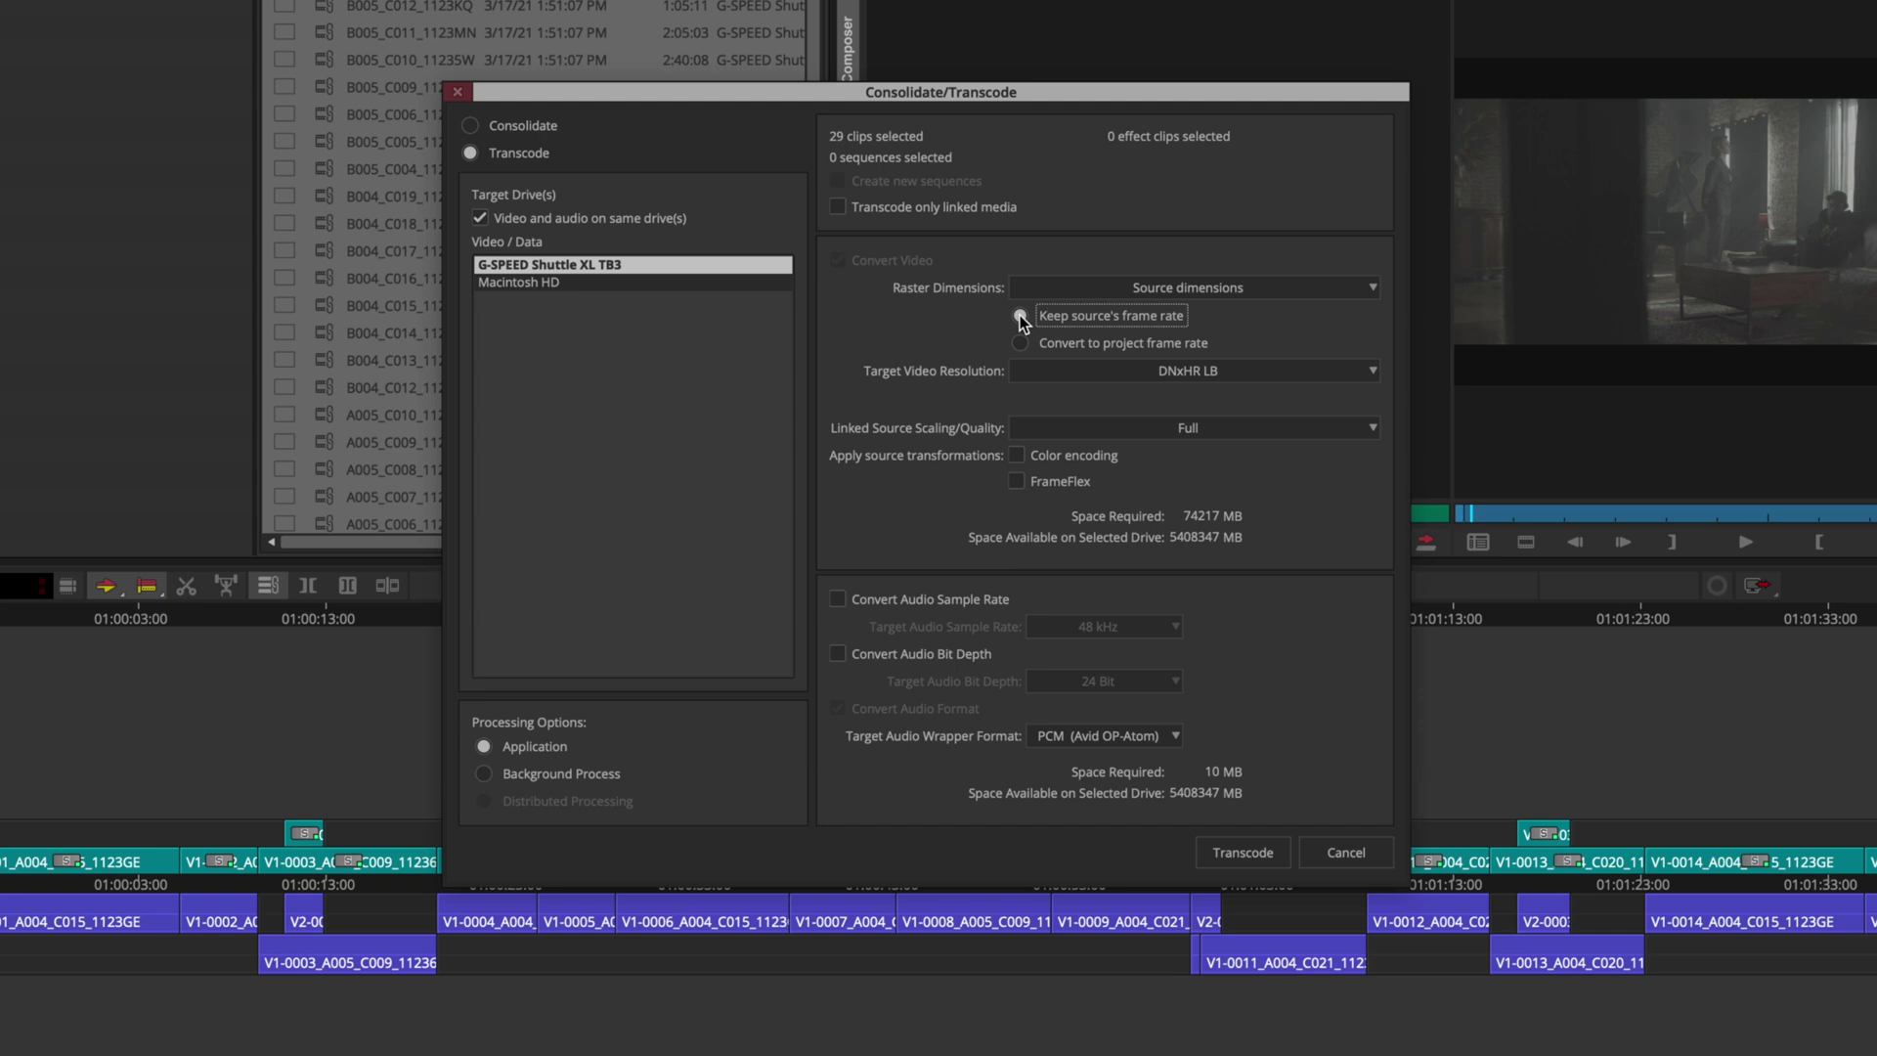
{"action": "left_click", "coordinate": [1187, 377]}
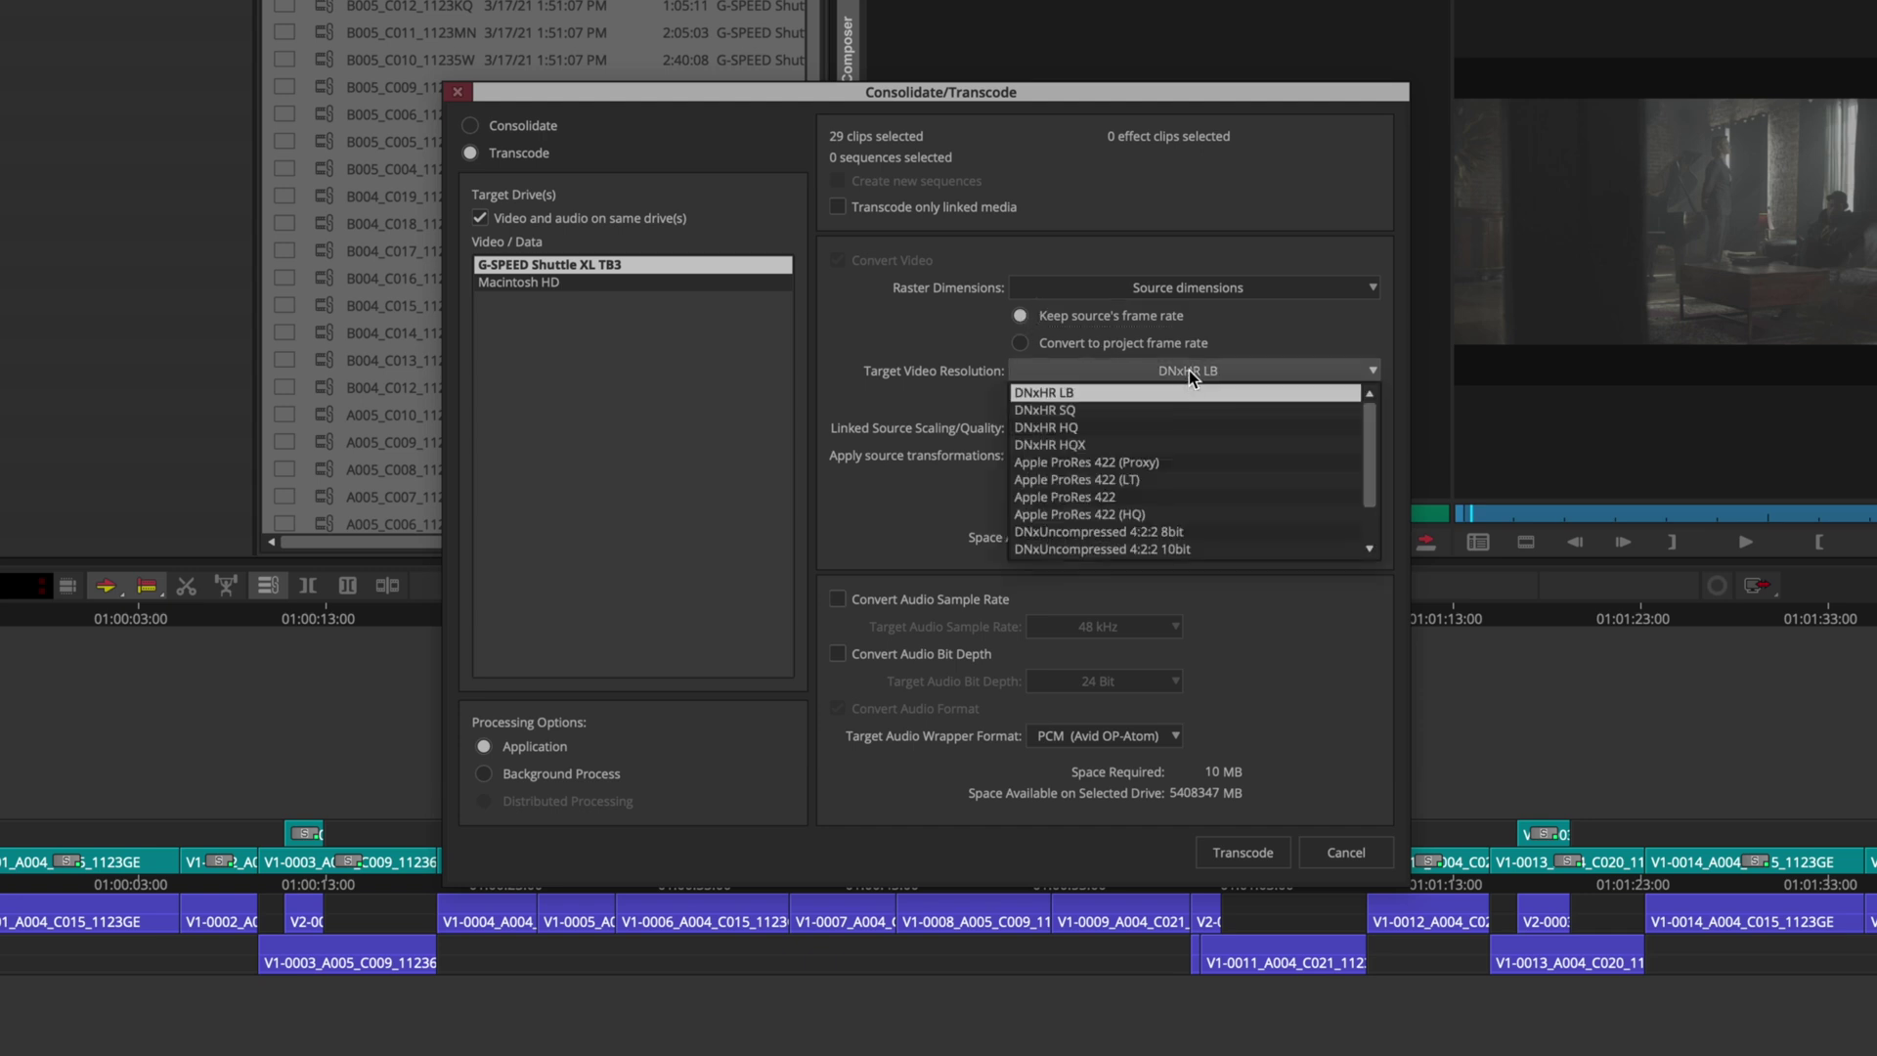
{"action": "left_click", "coordinate": [1123, 396]}
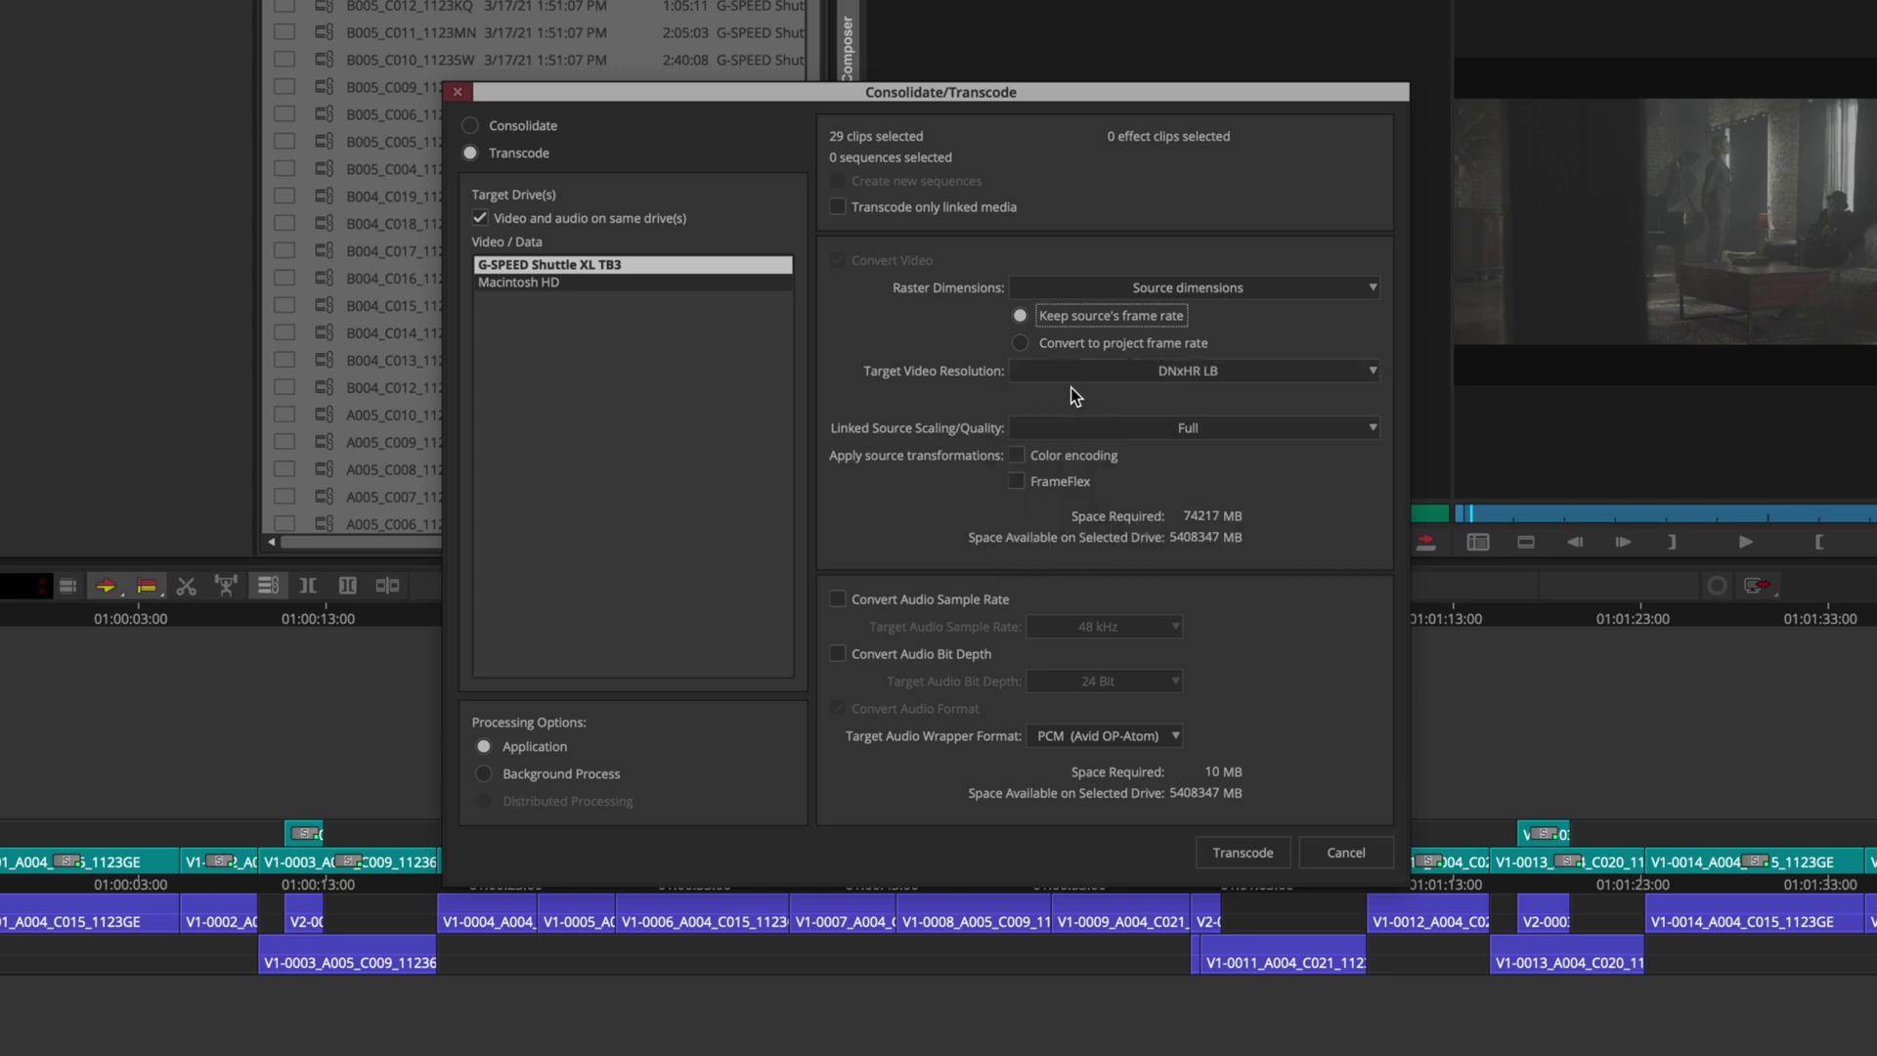
{"action": "left_click", "coordinate": [948, 600]}
{"action": "left_click", "coordinate": [937, 655]}
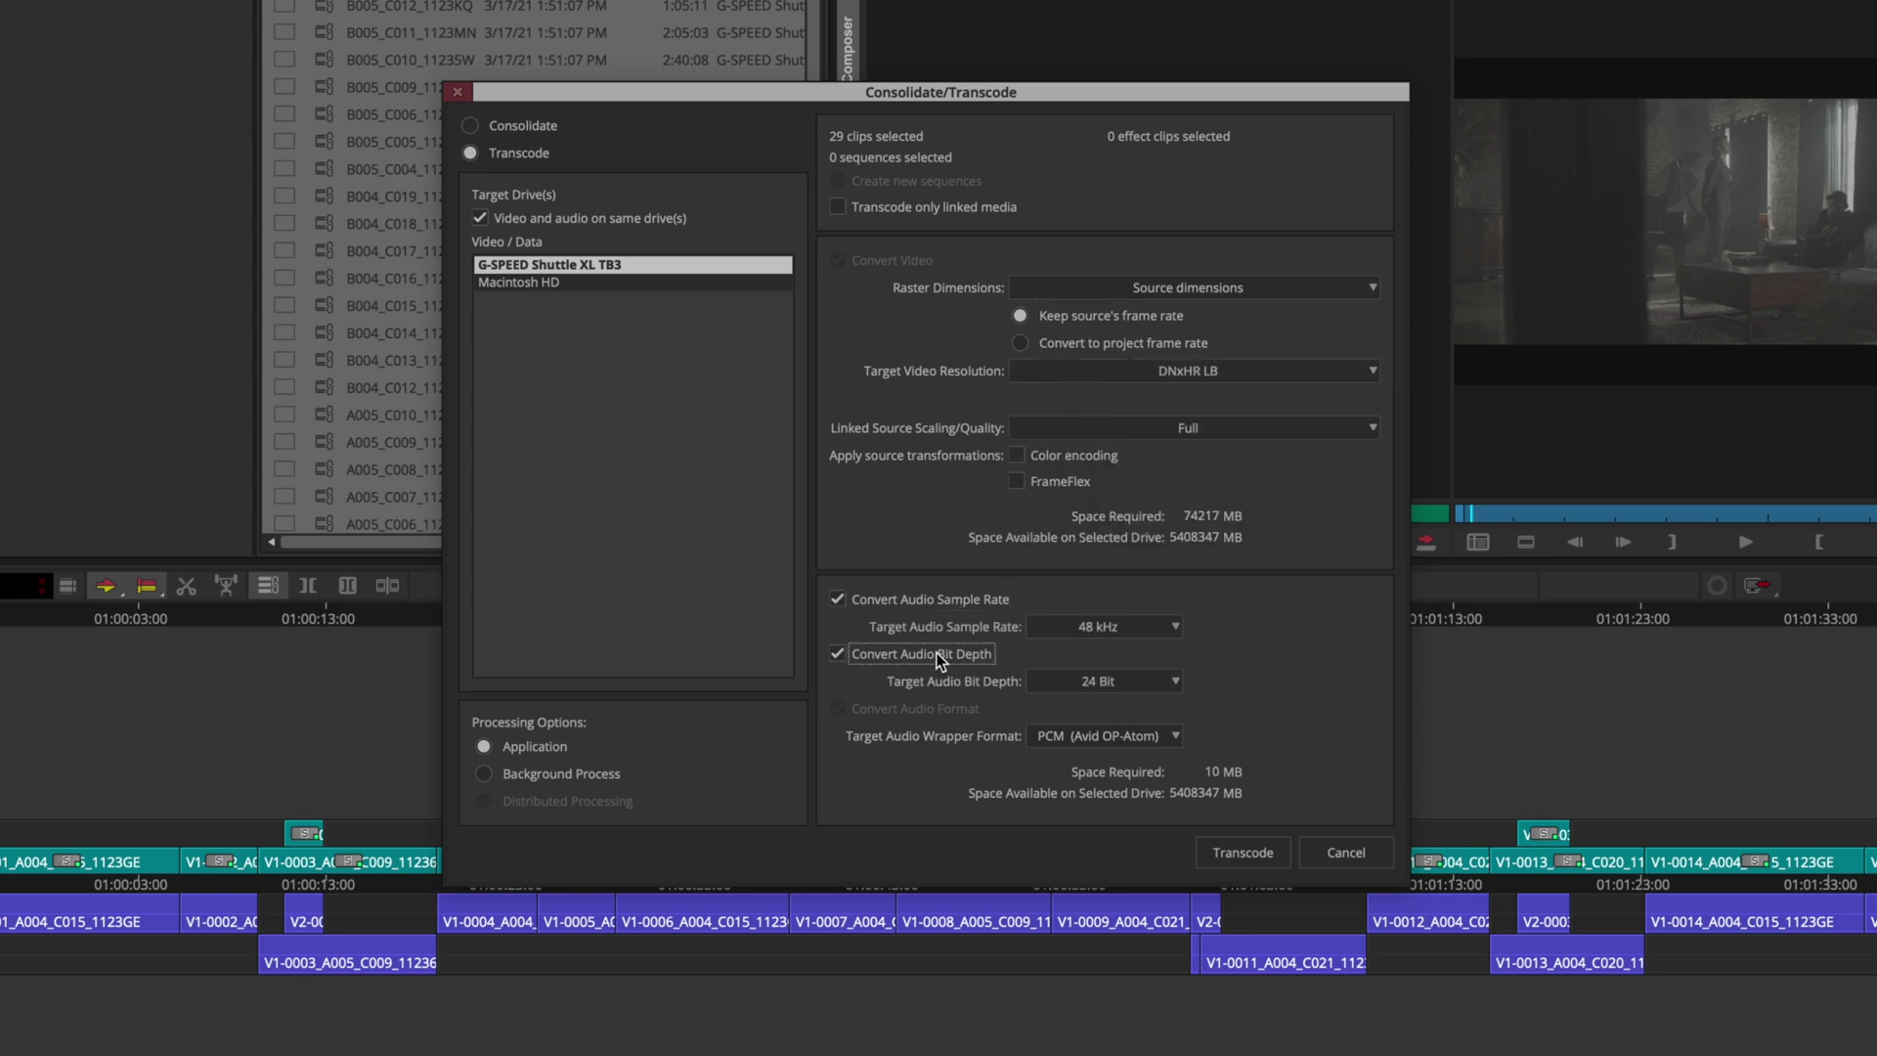
{"action": "left_click", "coordinate": [1231, 861]}
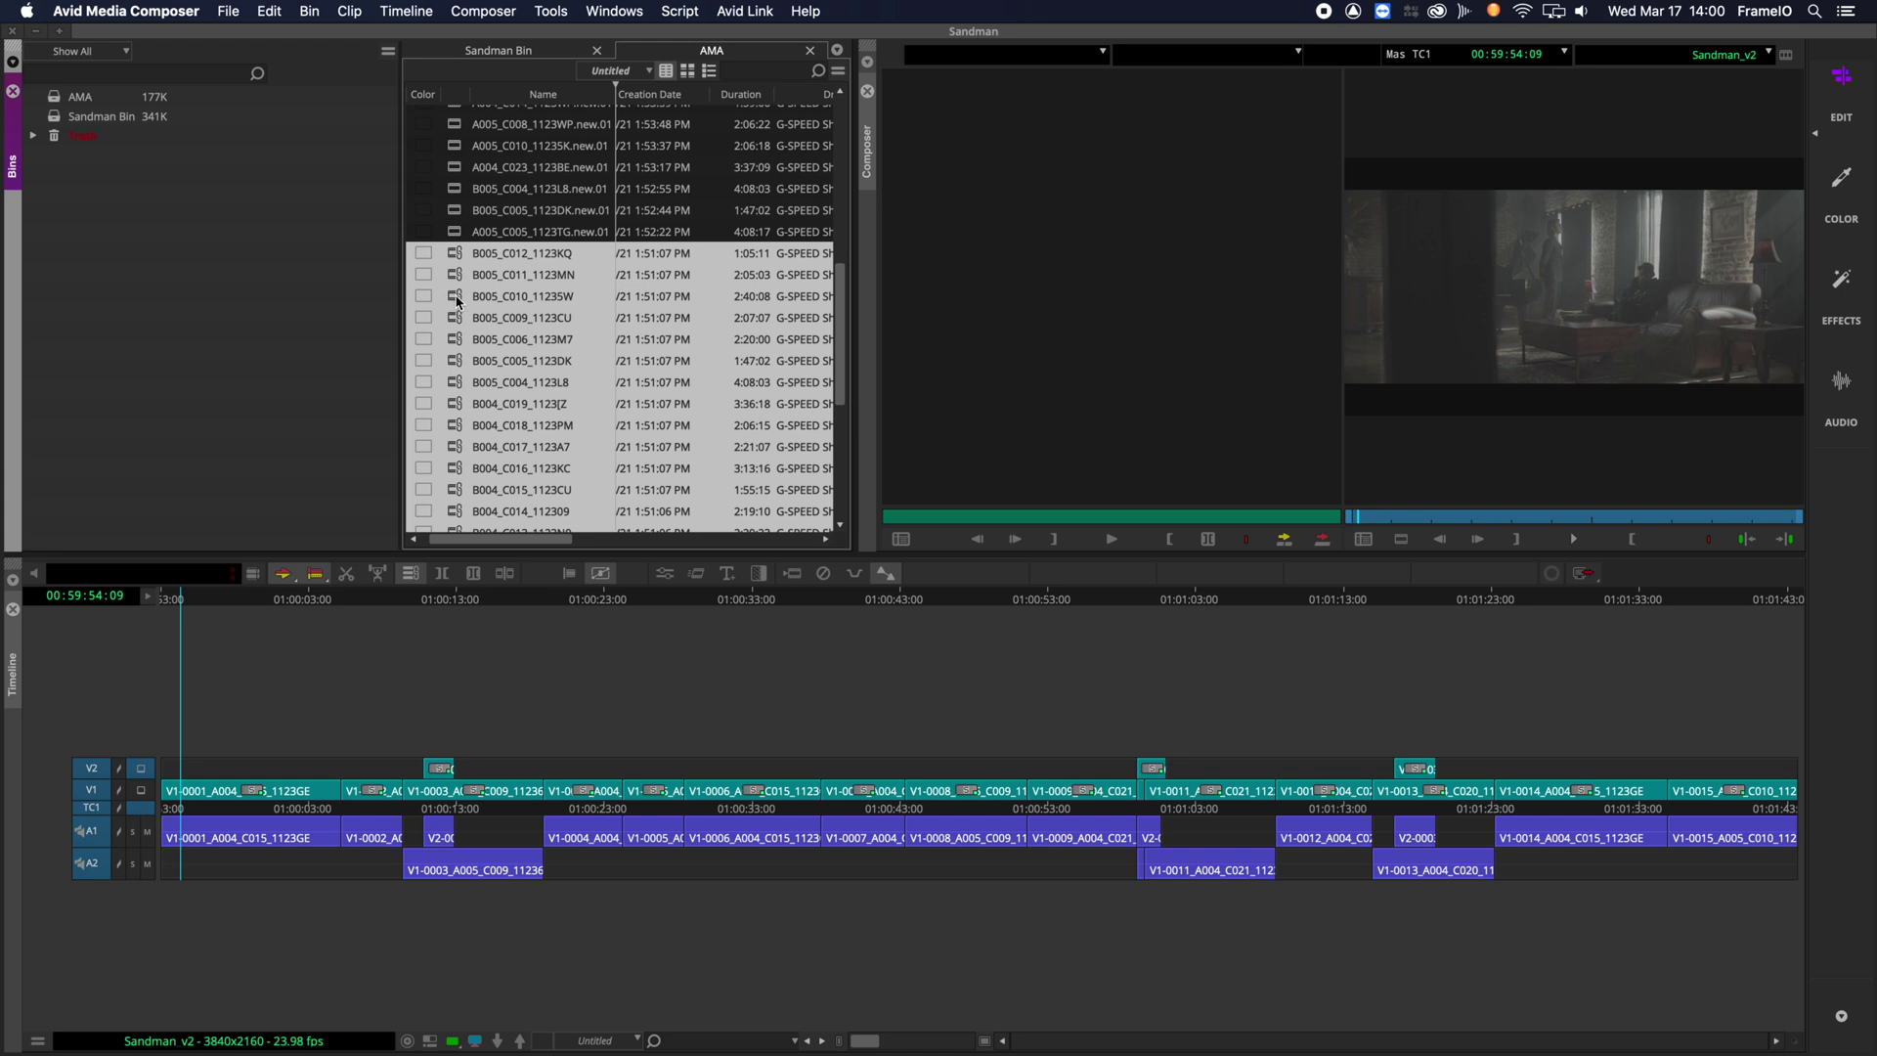
Relink the selected proxy clips to the transcoded media on the G-SPEED Shuttle XL TB3 drive.
{"action": "scroll", "coordinate": [456, 301], "scroll_direction": "down", "scroll_amount": 5}
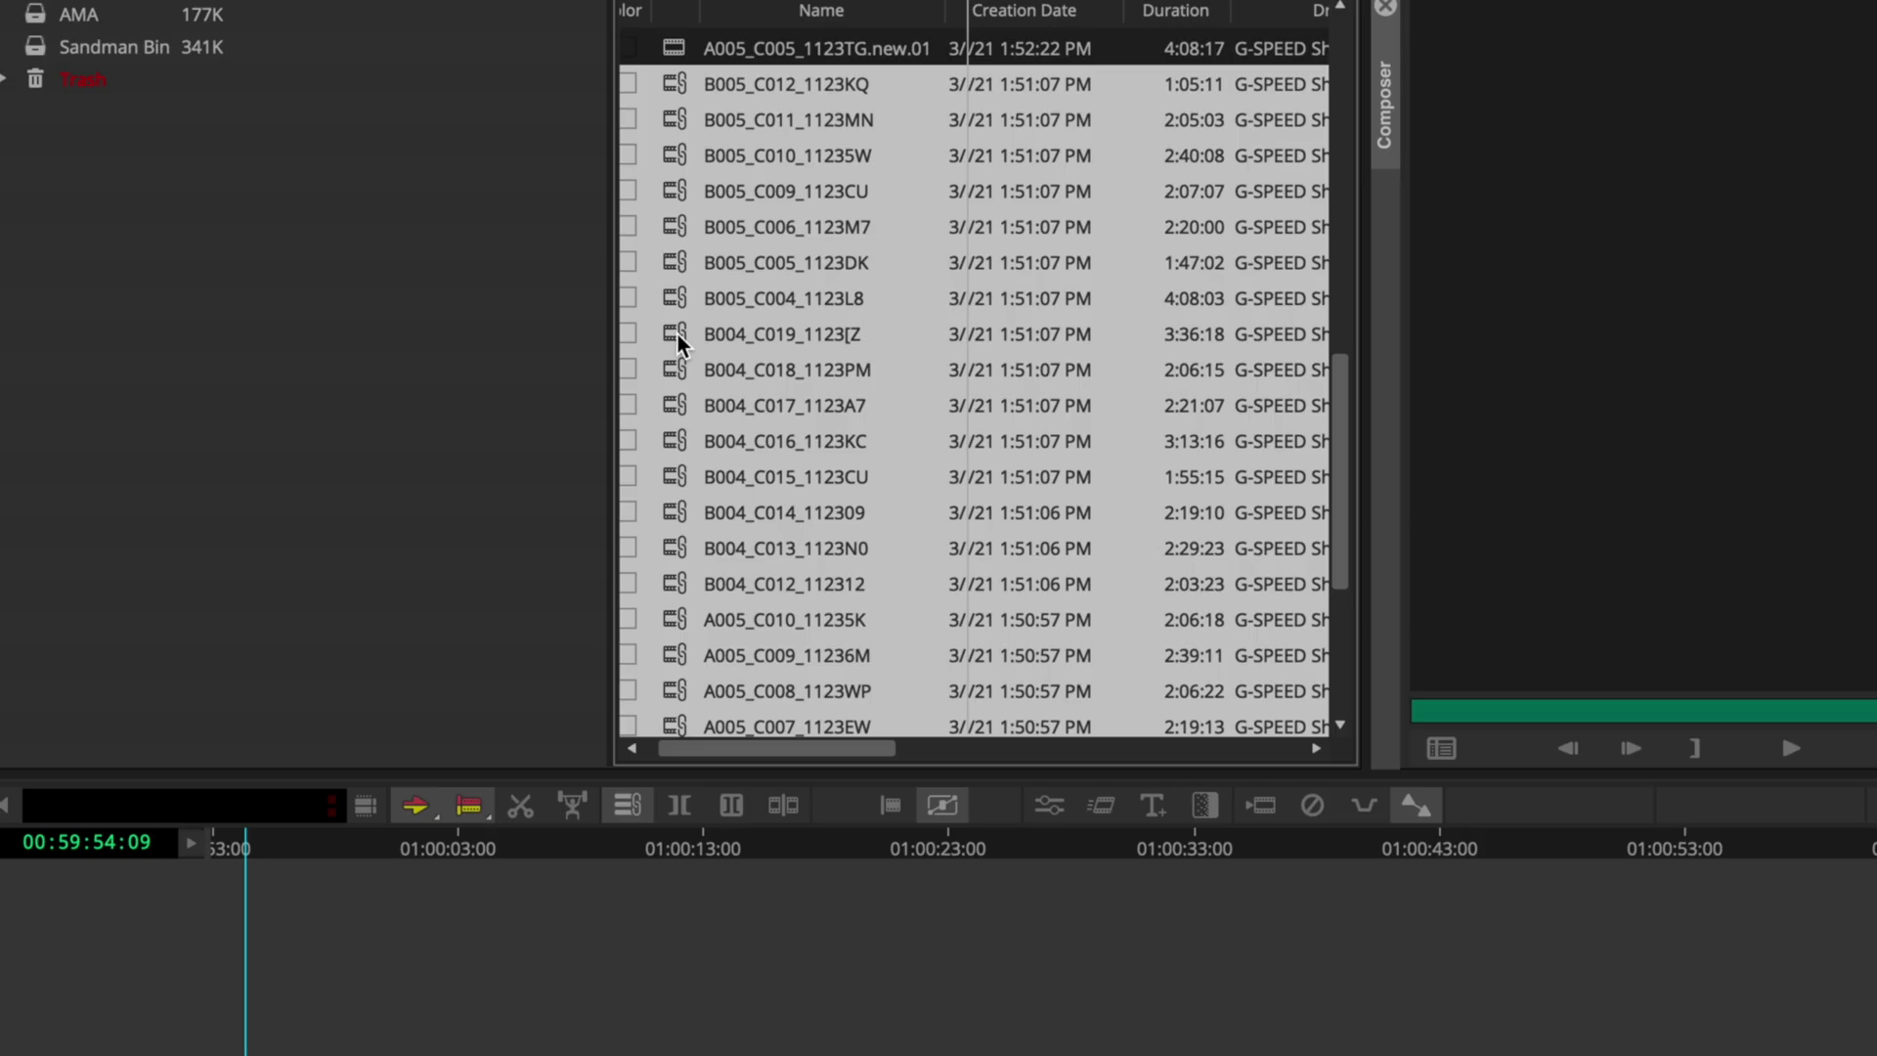
{"action": "right_click", "coordinate": [443, 294]}
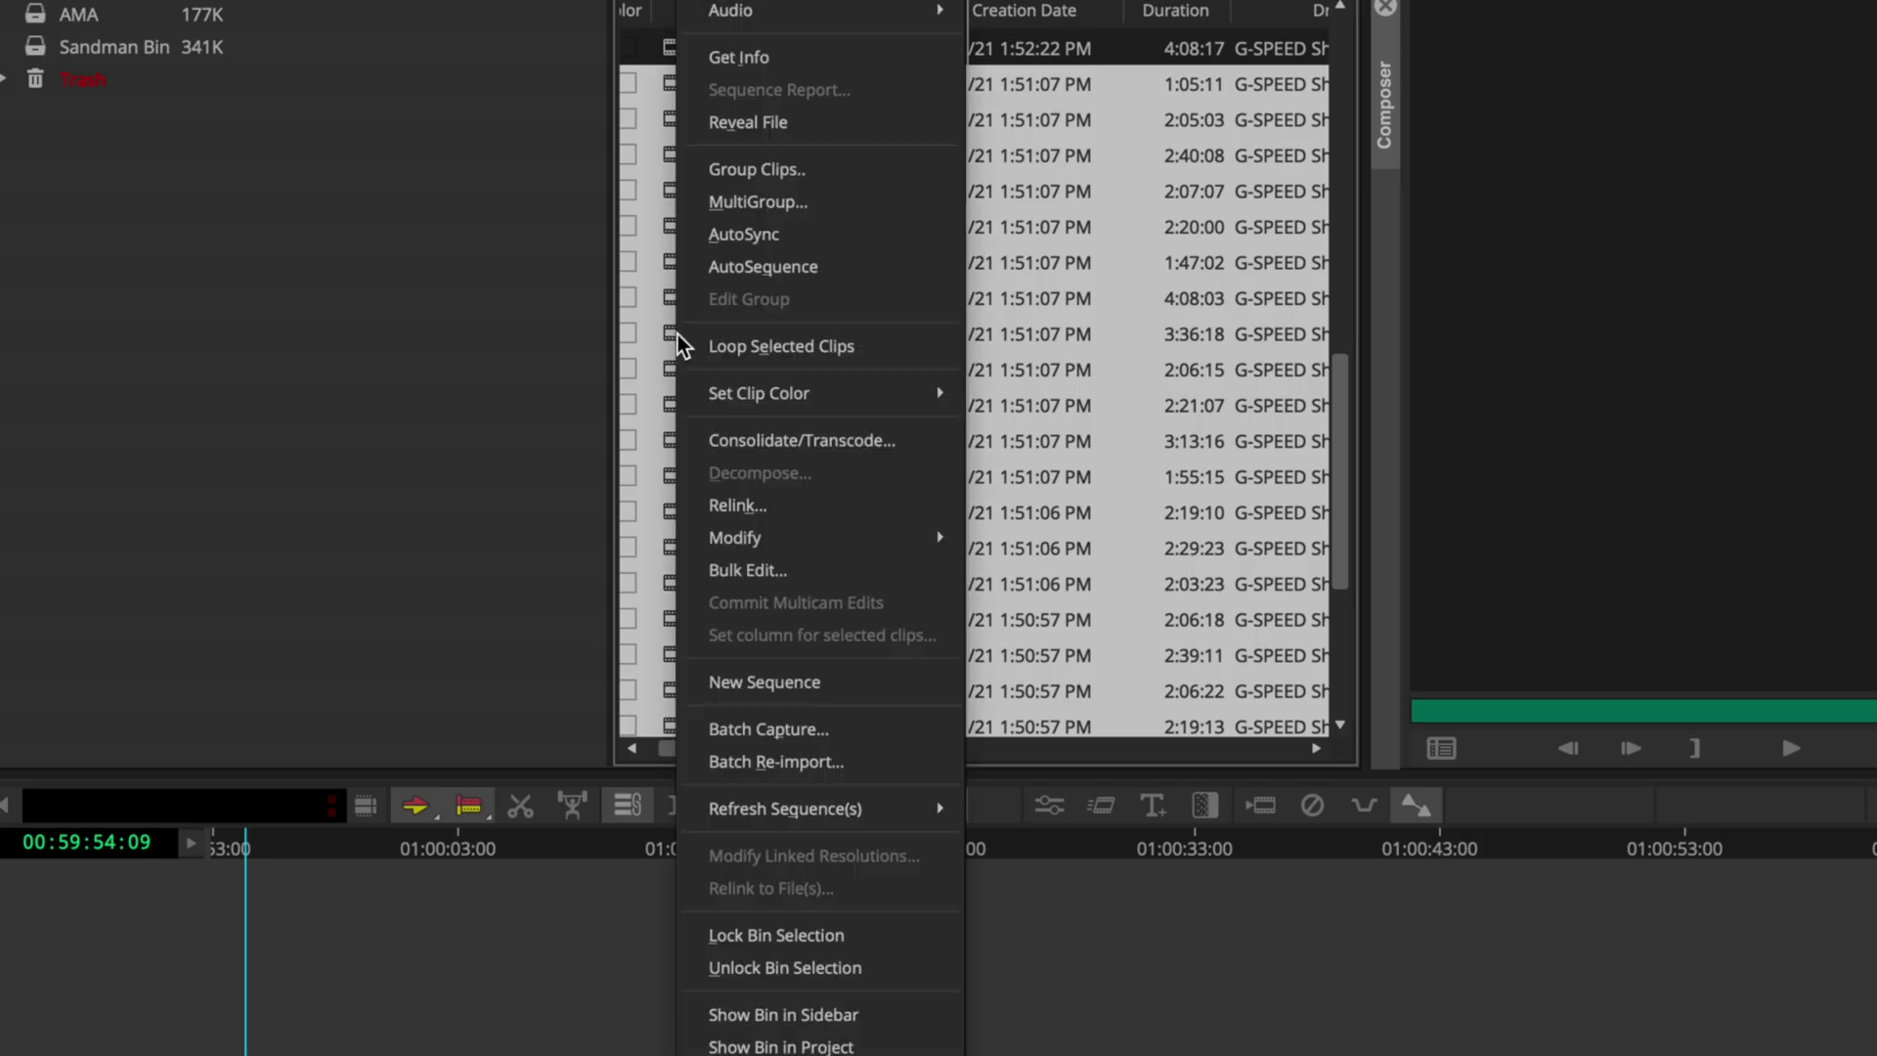
{"action": "left_click", "coordinate": [811, 512]}
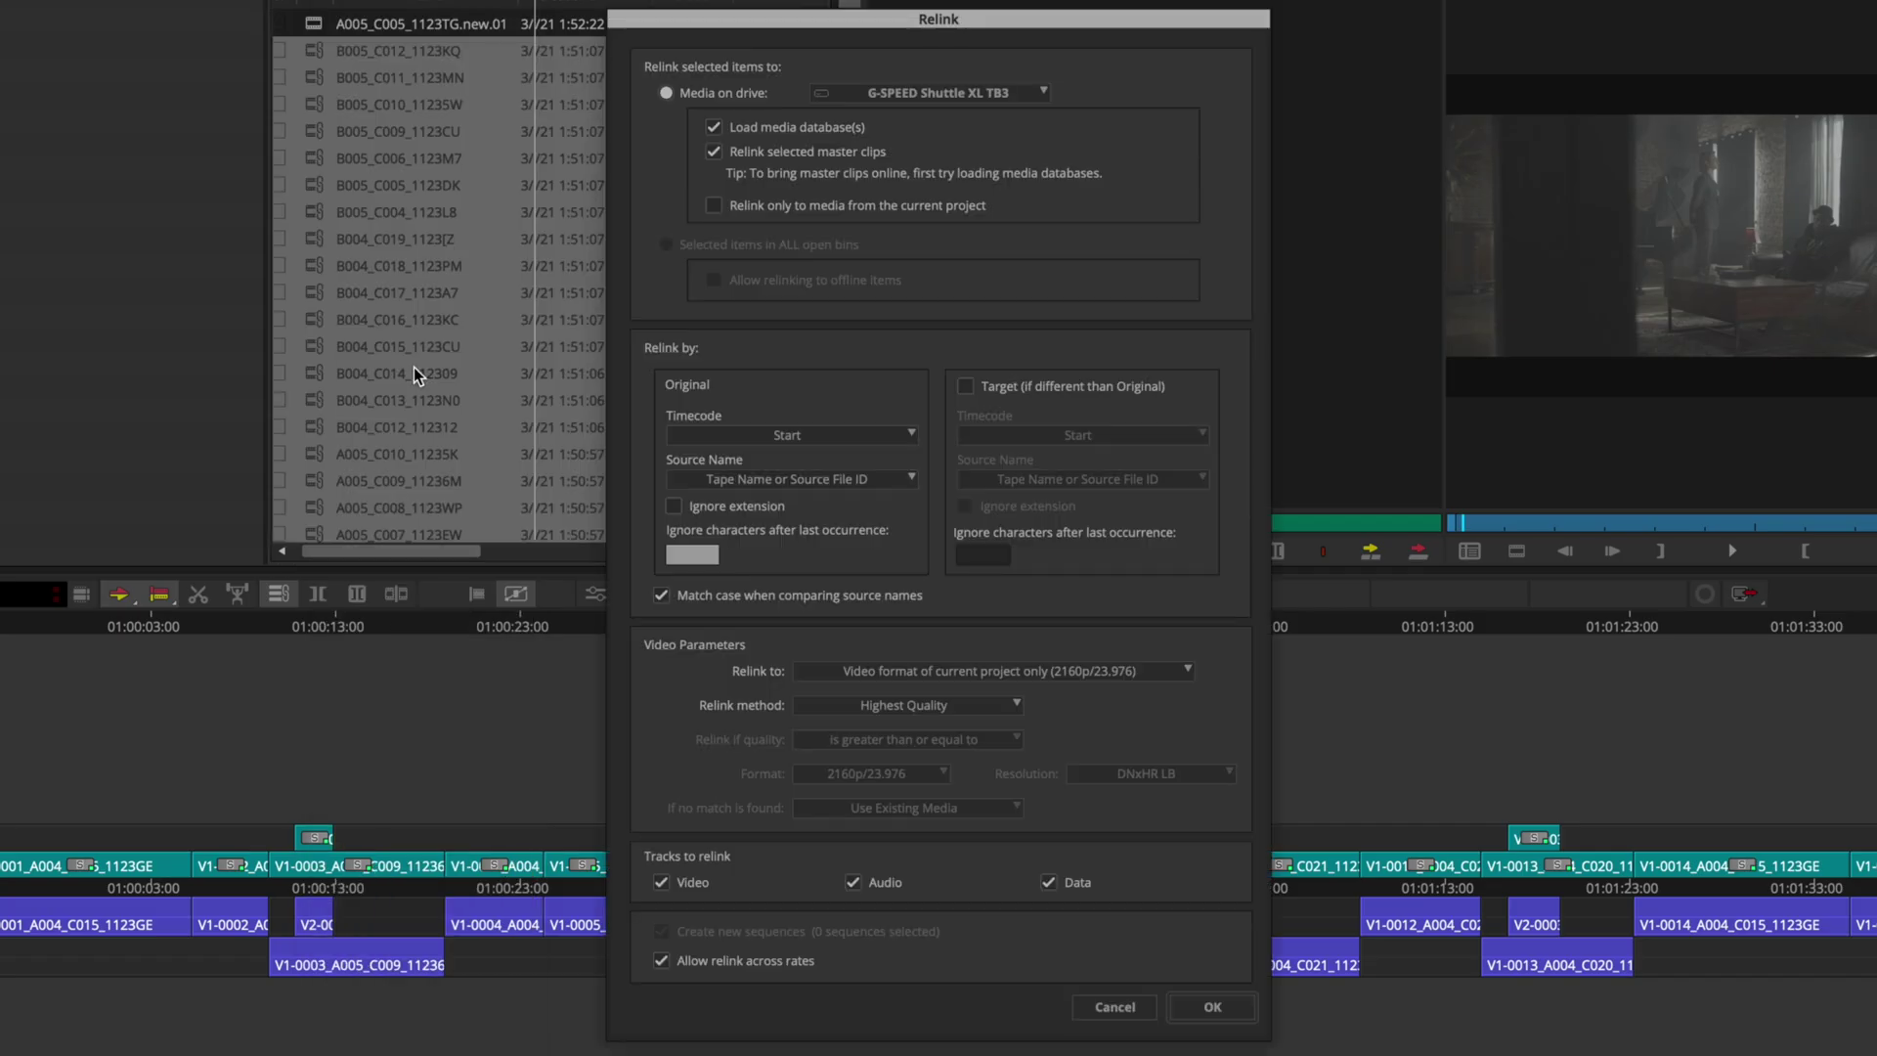
{"action": "left_click", "coordinate": [972, 98]}
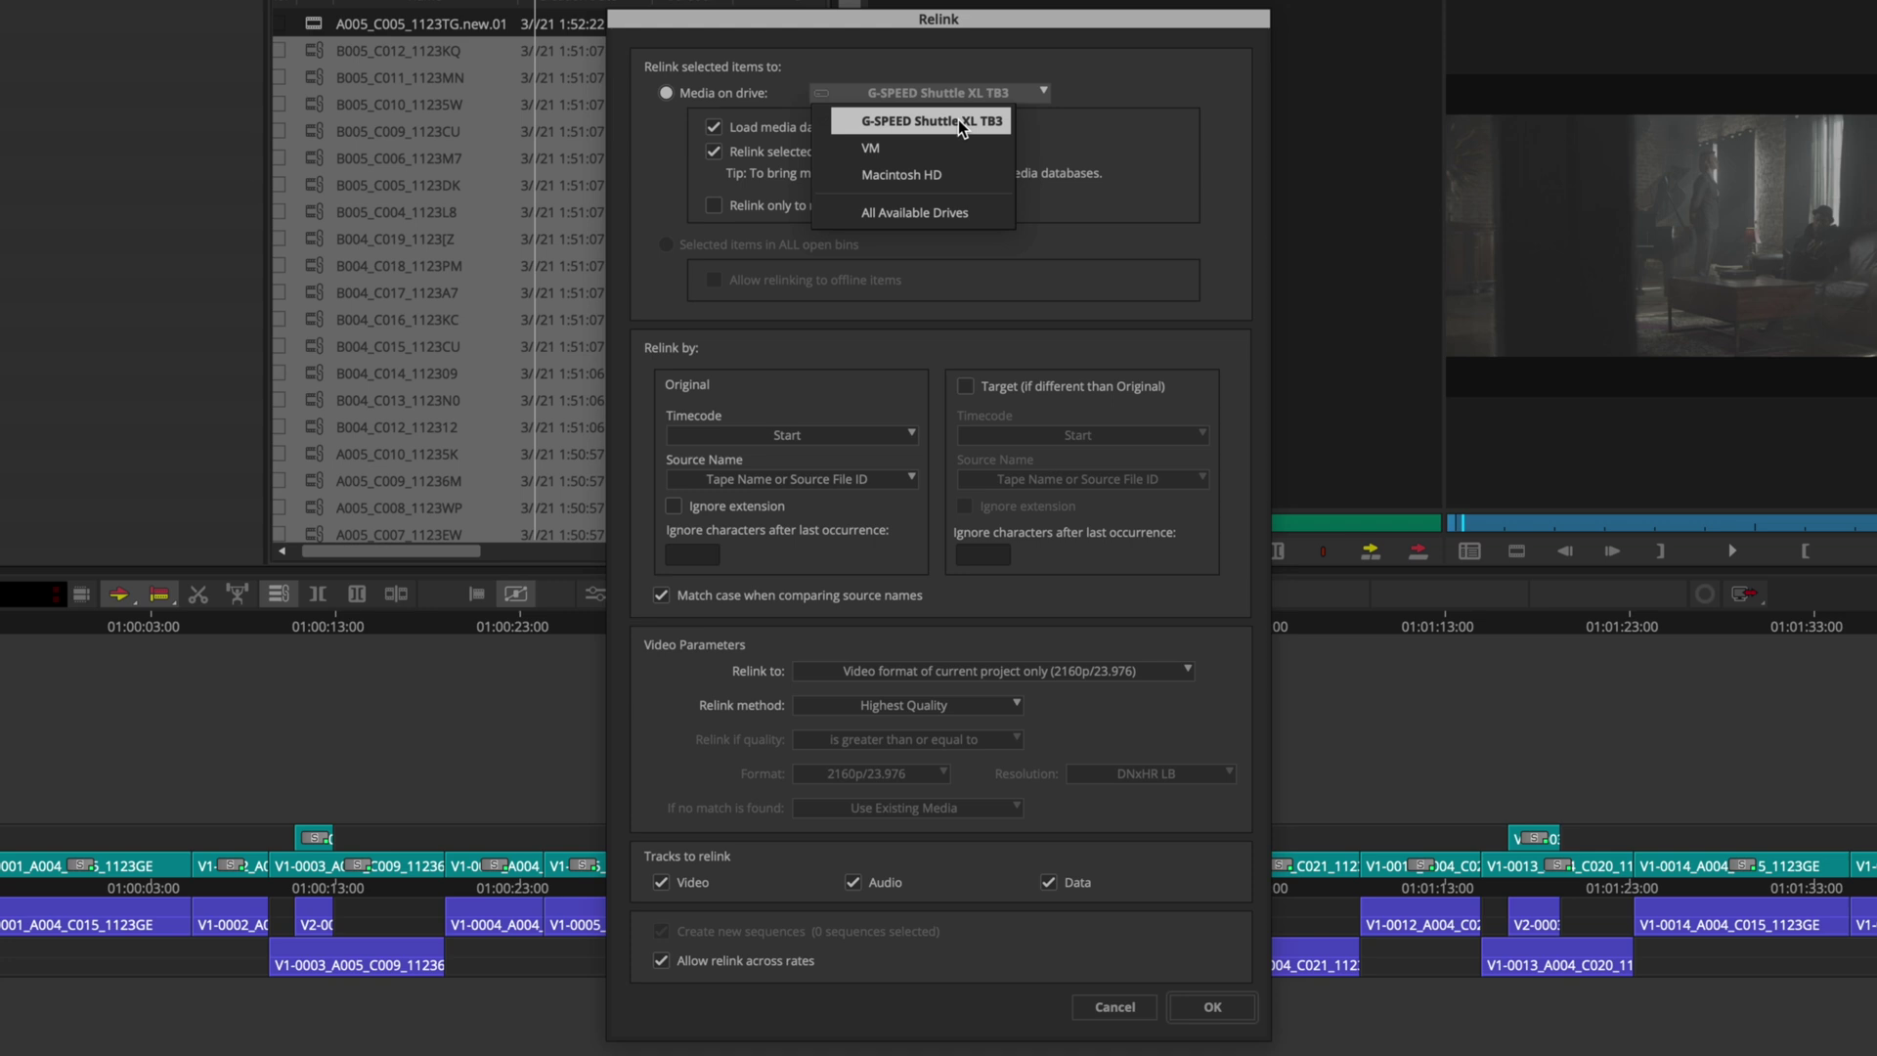
{"action": "left_click", "coordinate": [958, 119]}
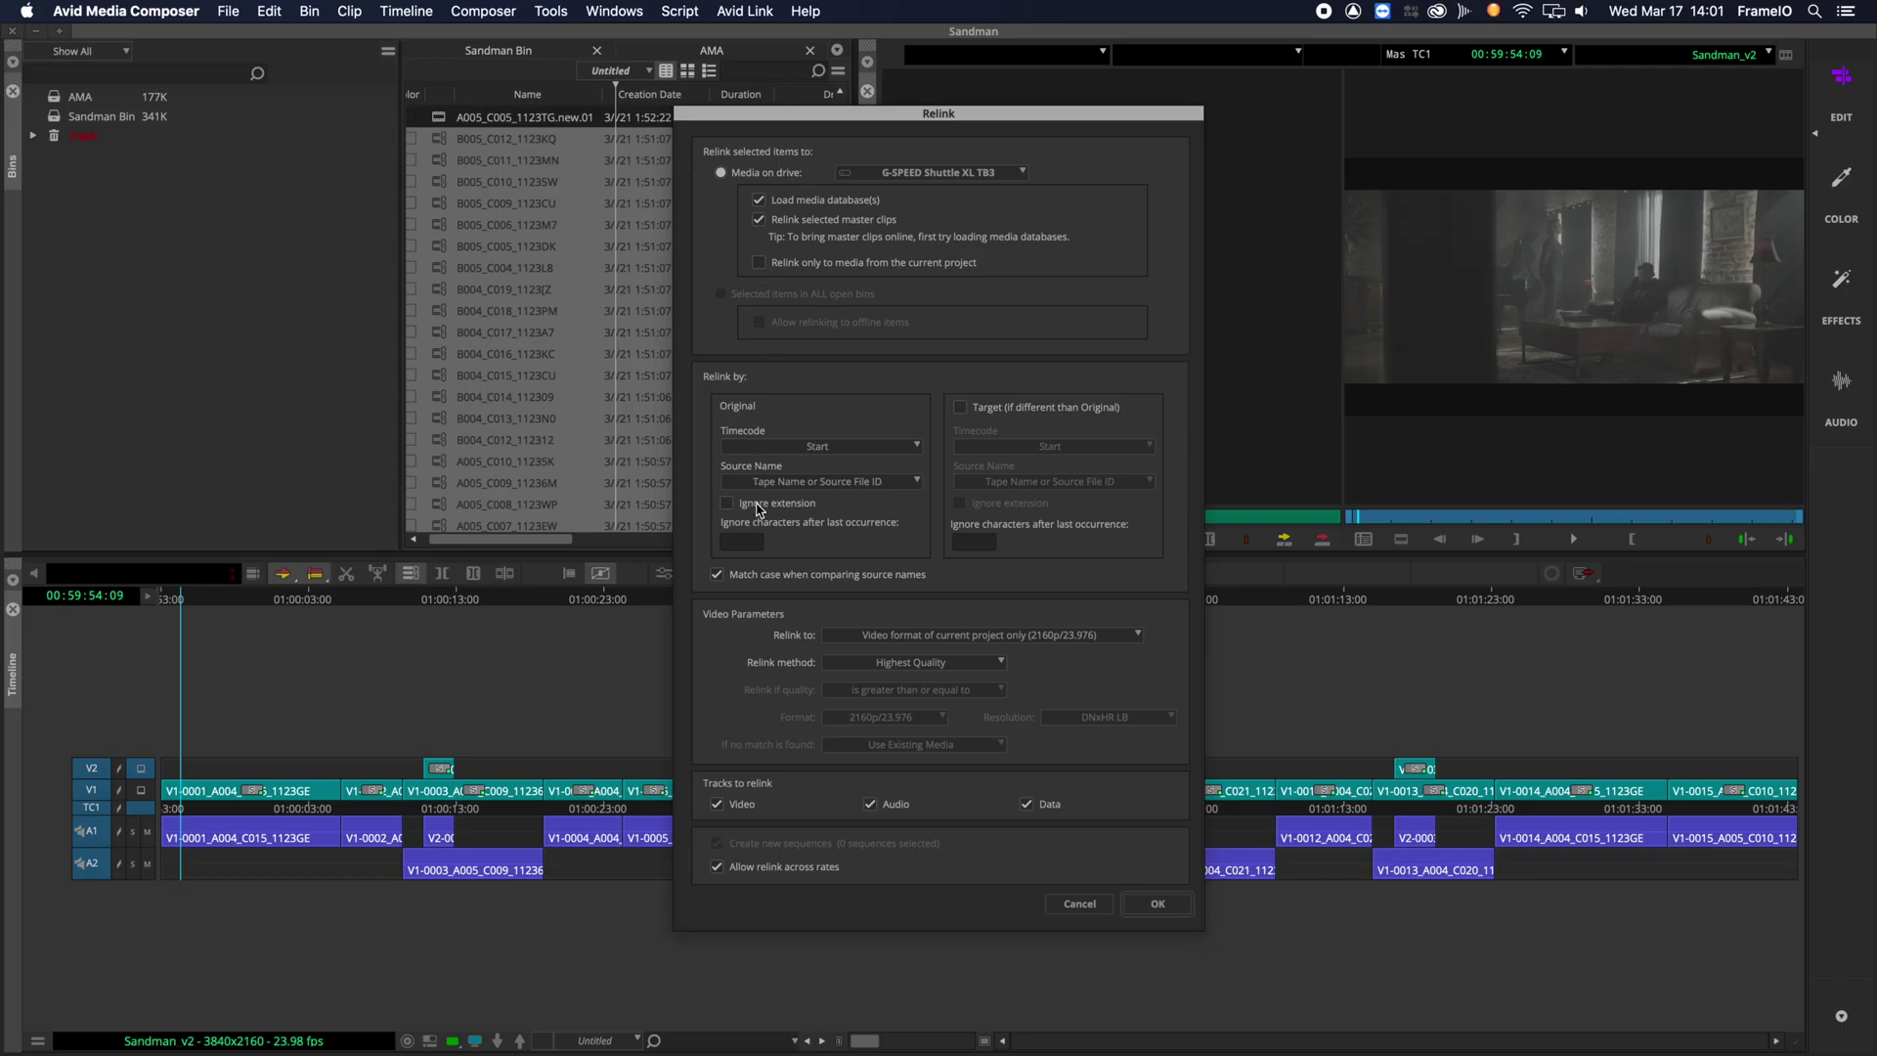
{"action": "left_click", "coordinate": [1158, 903]}
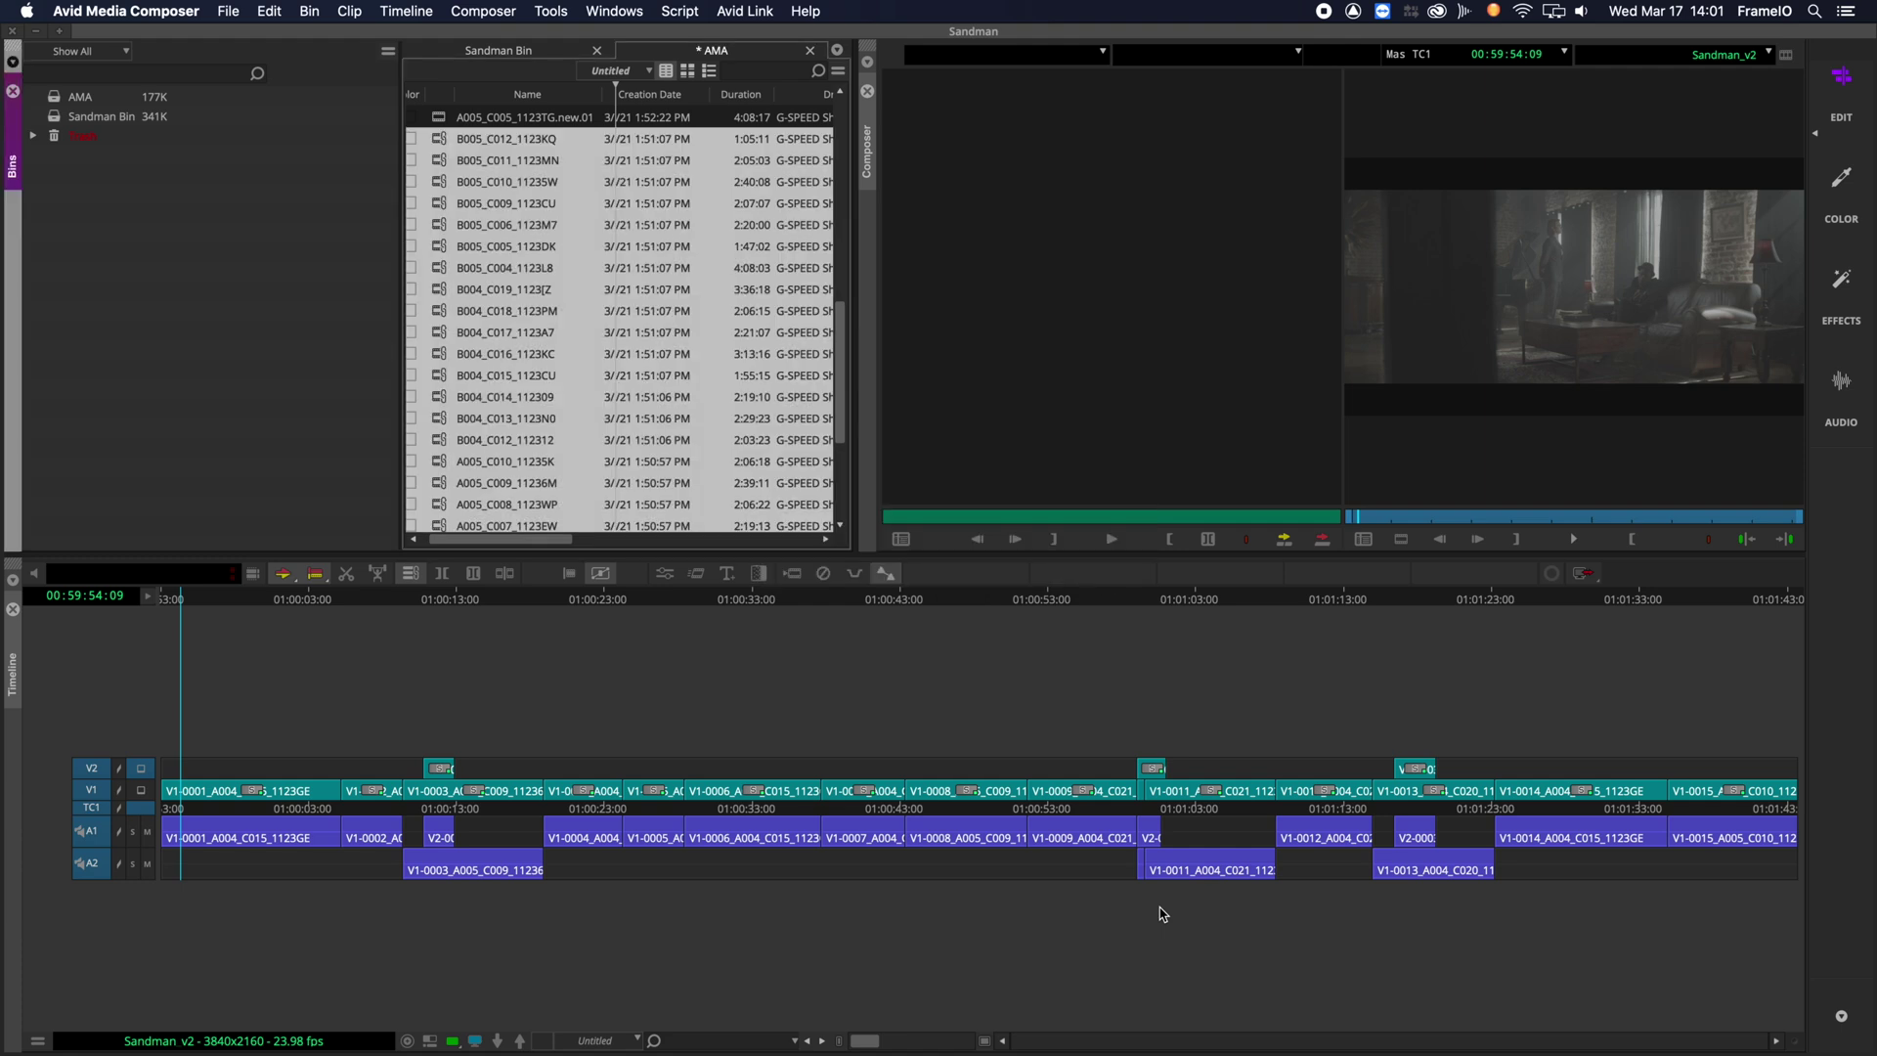